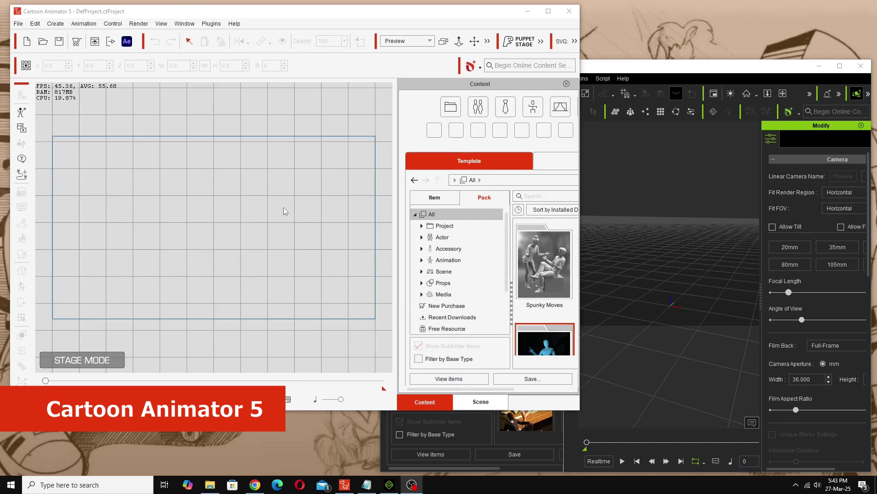
Set Cartoon Animator's render output to 1080 x 1920 with Lock Ratio off for a portrait stage.
{"action": "key", "text": "alt+Tab"}
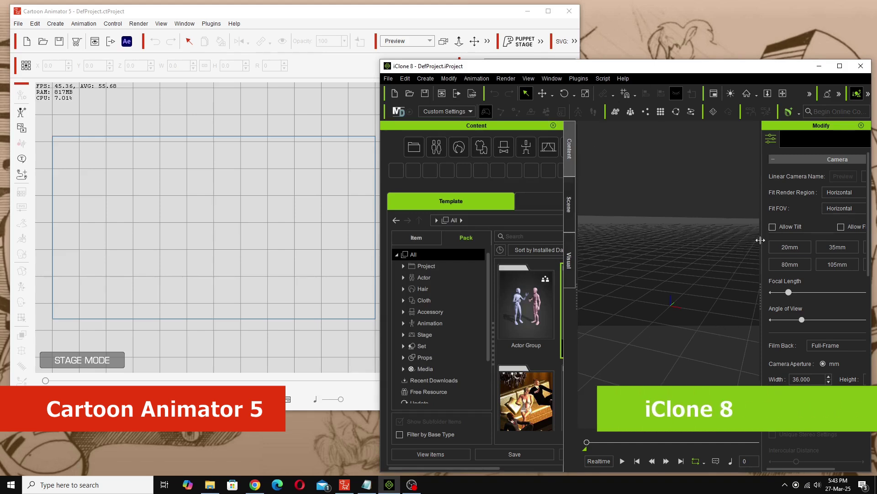
{"action": "key", "text": "alt+Tab"}
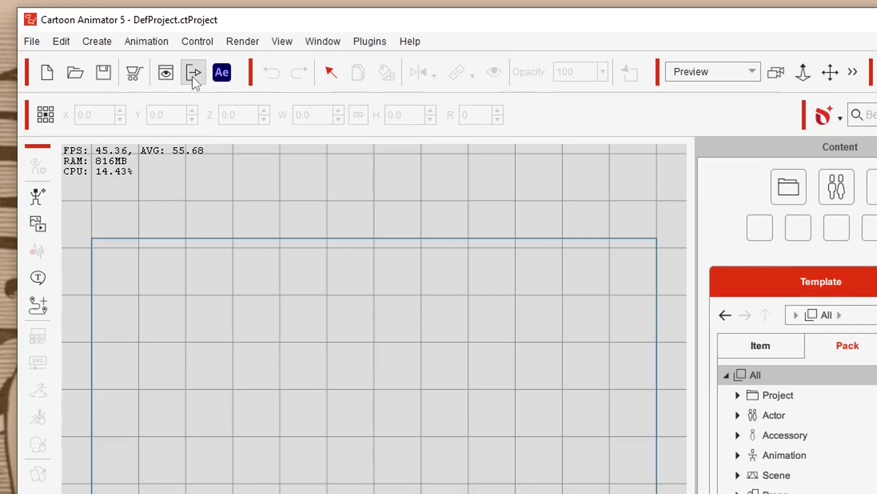
{"action": "left_click", "coordinate": [194, 74]}
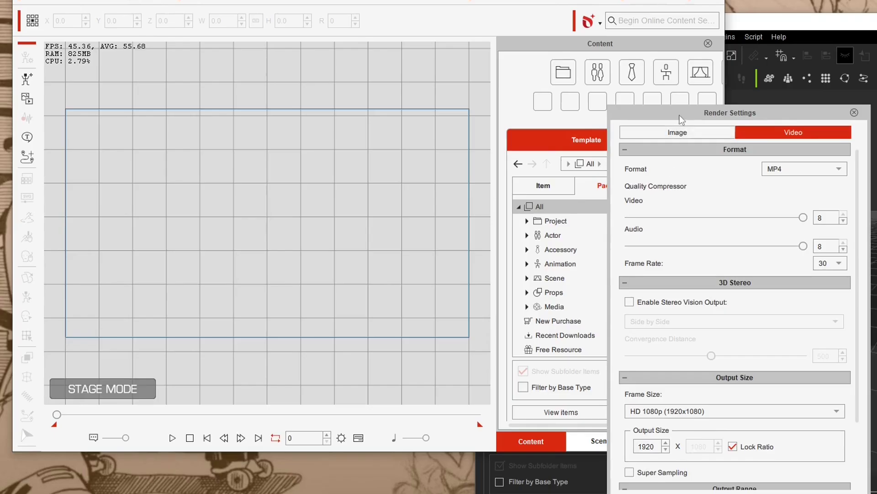
{"action": "left_click_drag", "start_coordinate": [679, 116], "coordinate": [471, 76]}
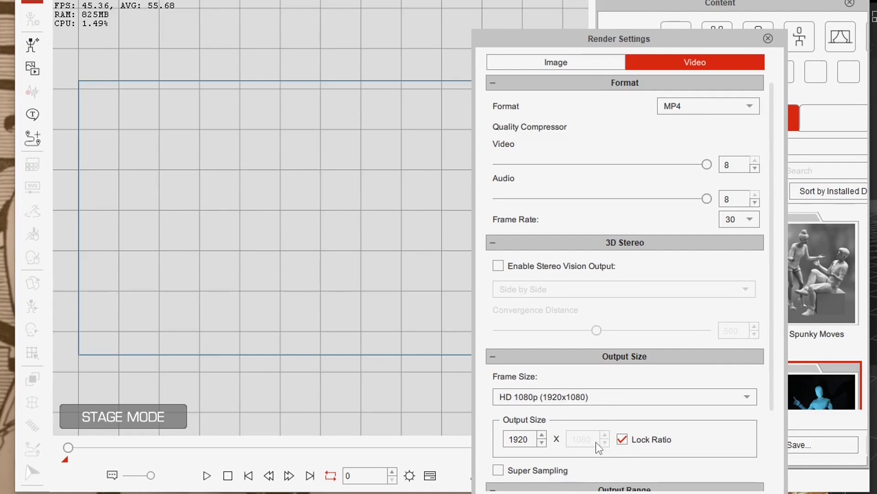
{"action": "left_click", "coordinate": [623, 440]}
{"action": "double_click", "coordinate": [530, 440]}
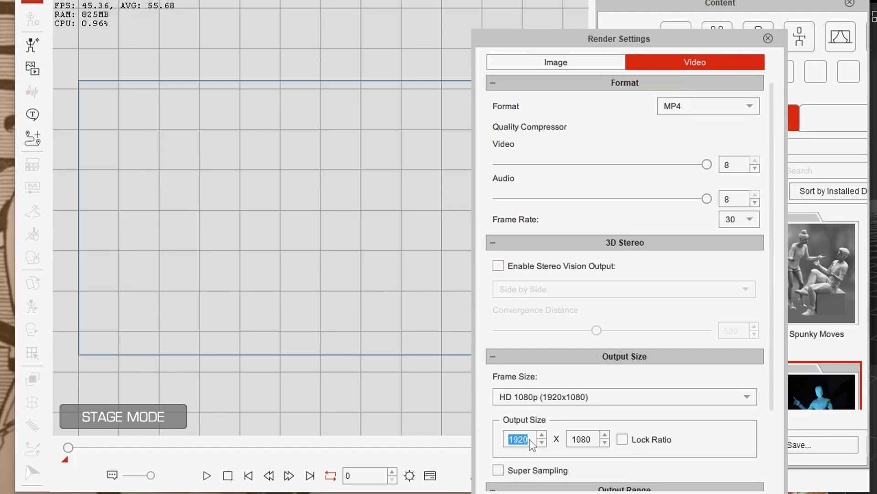
{"action": "type", "text": "1080"}
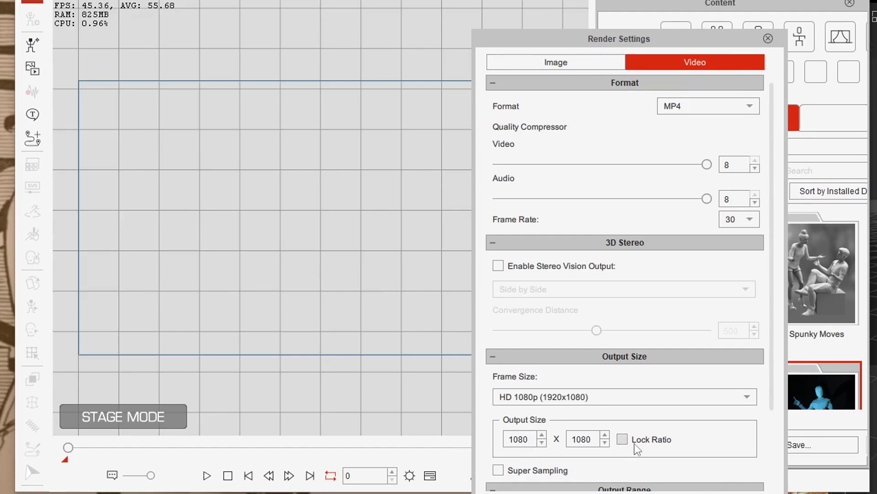
{"action": "left_click", "coordinate": [582, 440]}
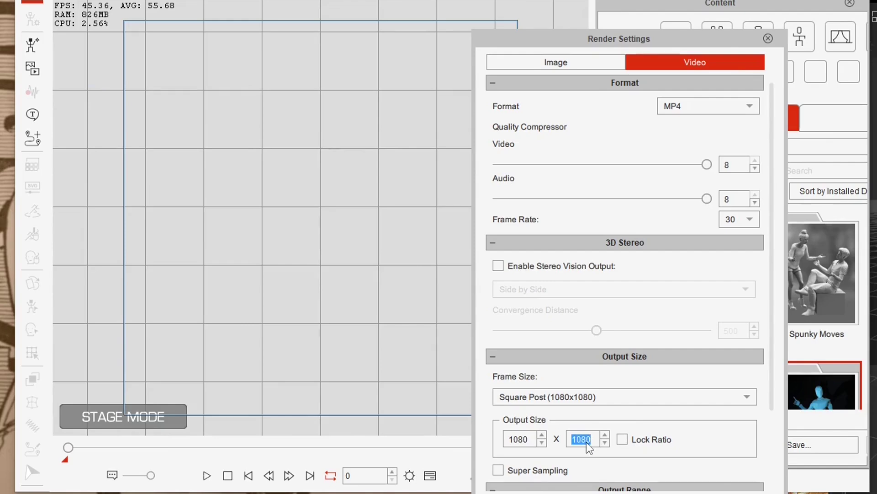
{"action": "type", "text": "1920"}
{"action": "key", "text": "Return"}
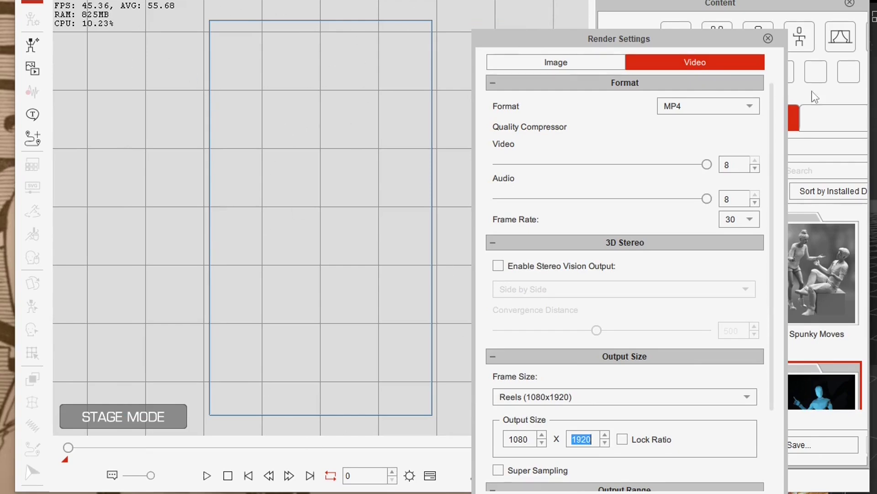
{"action": "left_click", "coordinate": [768, 38]}
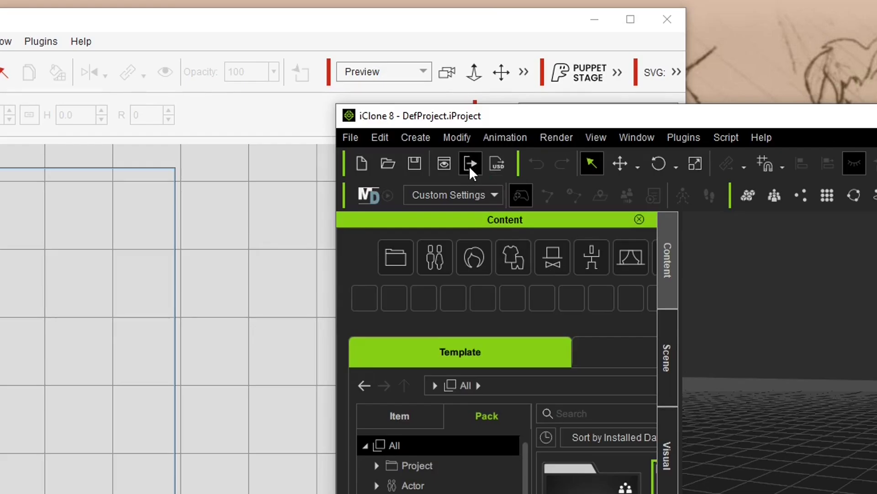
In iClone's Render panel, pick the HD 1080p preset, then enter width 1080 and height 1920.
{"action": "left_click", "coordinate": [470, 165]}
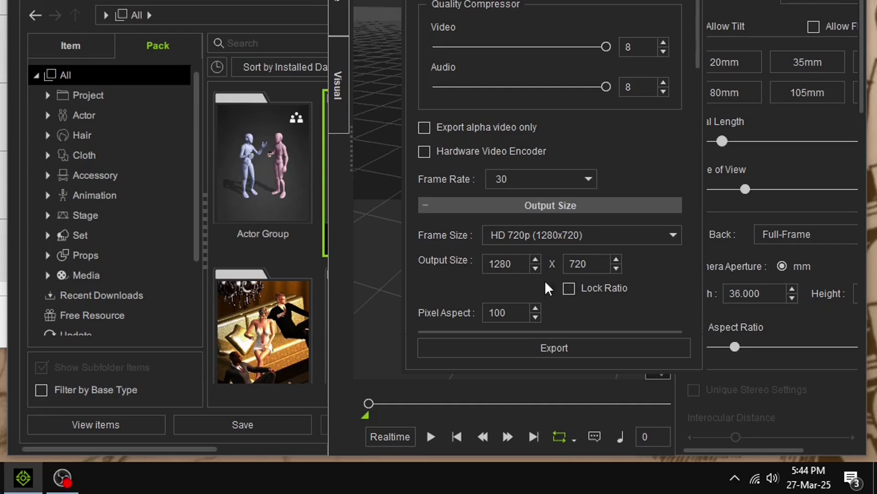
{"action": "left_click", "coordinate": [585, 235]}
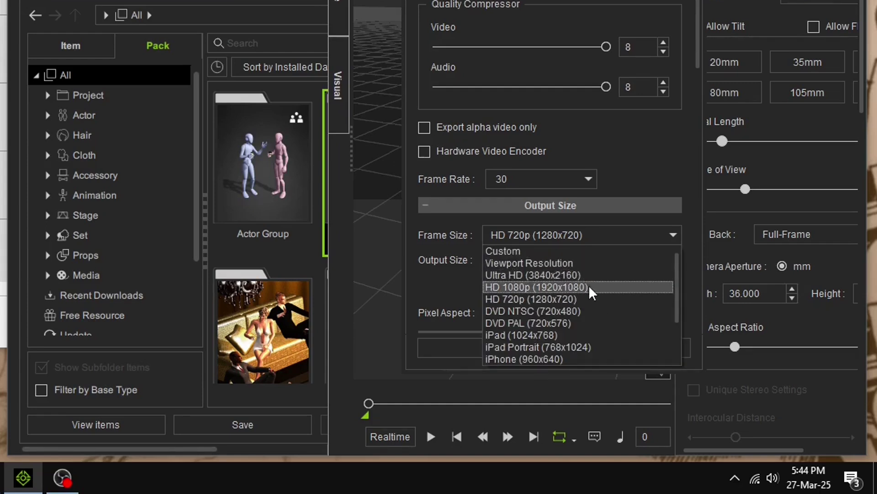
{"action": "left_click", "coordinate": [587, 287]}
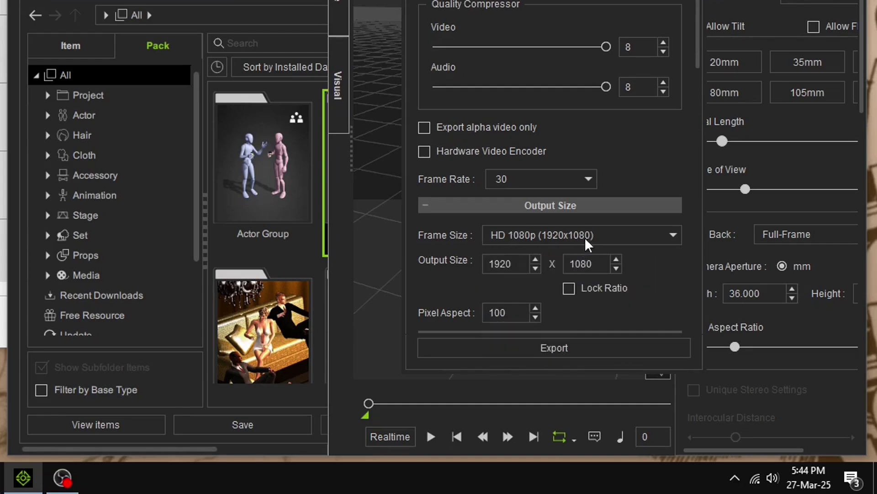
{"action": "double_click", "coordinate": [502, 264]}
{"action": "type", "text": "1080"}
{"action": "key", "text": "Tab"}
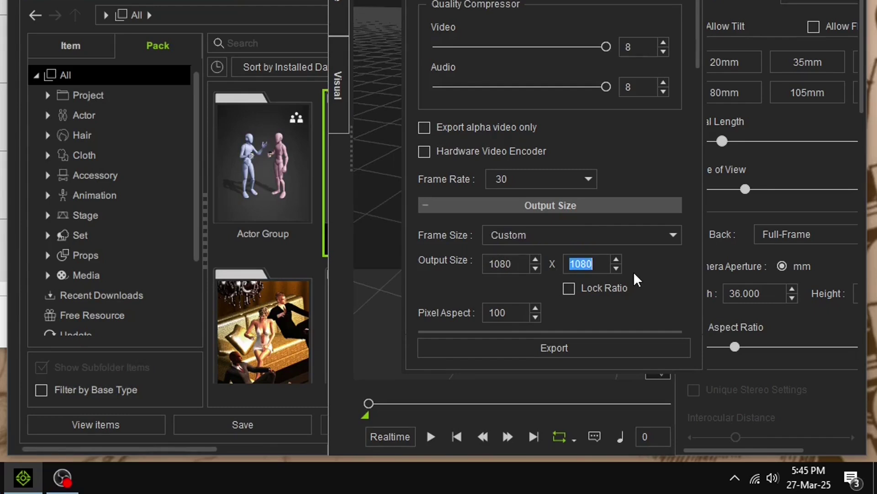
{"action": "type", "text": "1920"}
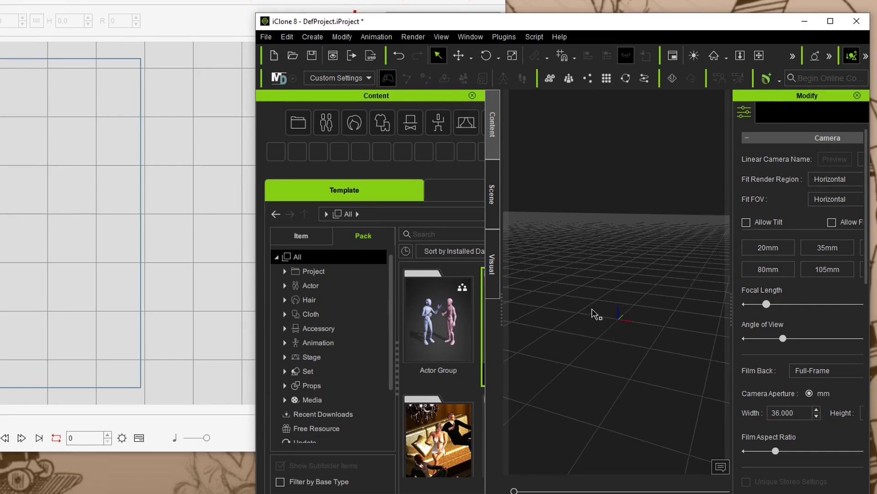
{"action": "scroll", "coordinate": [594, 309], "scroll_direction": "down", "scroll_amount": 5}
{"action": "scroll", "coordinate": [599, 309], "scroll_direction": "down", "scroll_amount": 8}
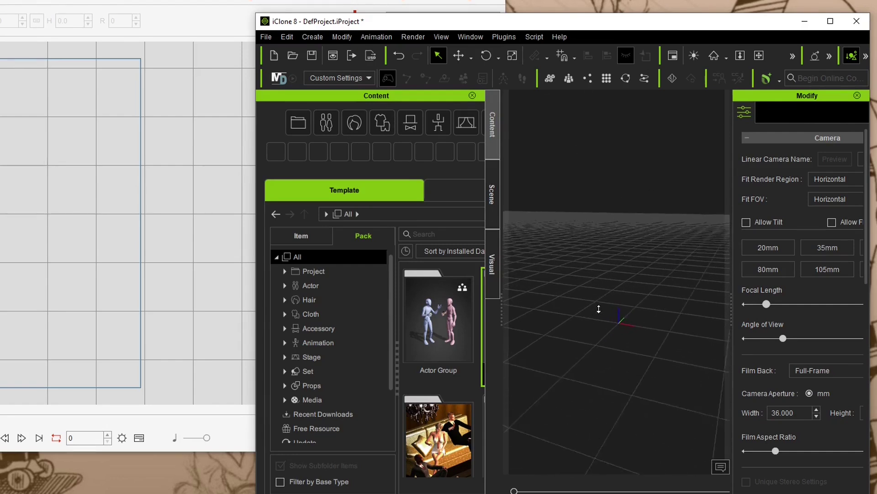
{"action": "scroll", "coordinate": [599, 309], "scroll_direction": "down", "scroll_amount": 3}
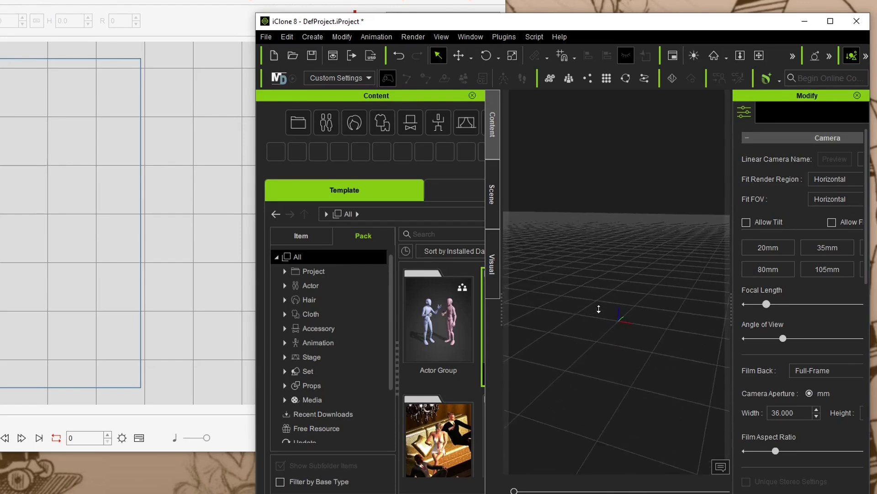
{"action": "scroll", "coordinate": [599, 309], "scroll_direction": "down", "scroll_amount": 4}
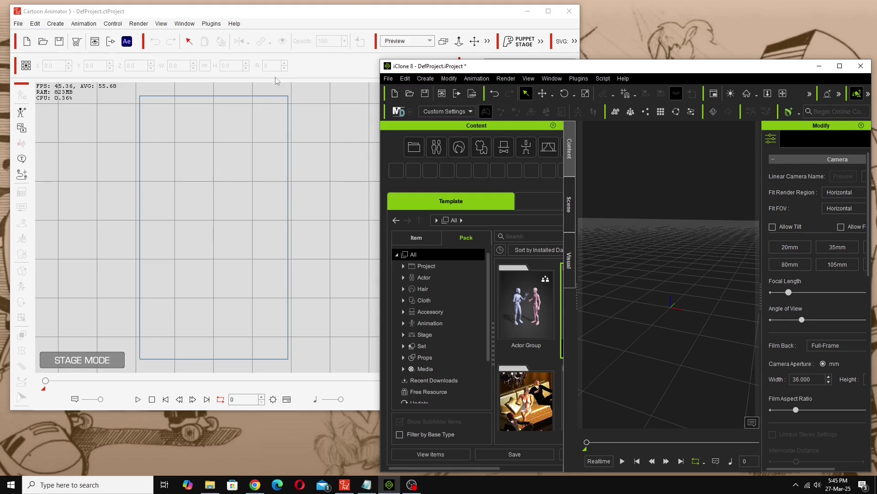
{"action": "left_click", "coordinate": [281, 14]}
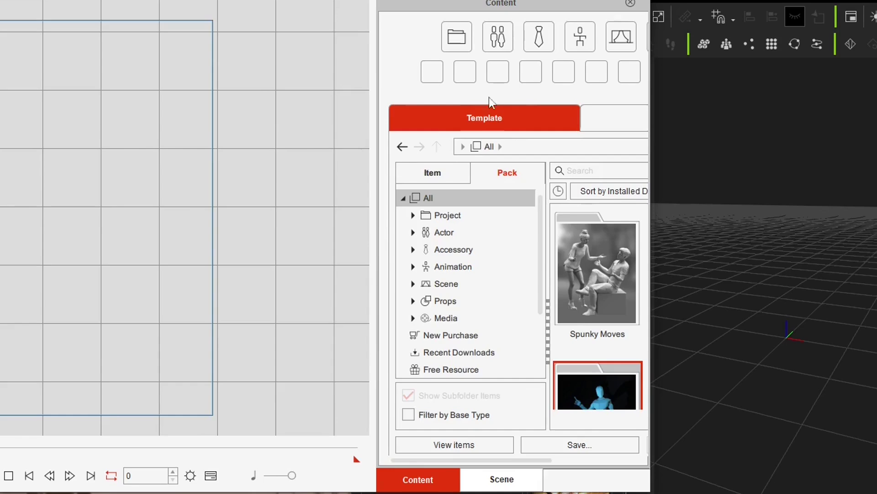
Open the Actor pack under Content > Free Resource.
{"action": "left_click", "coordinate": [452, 370]}
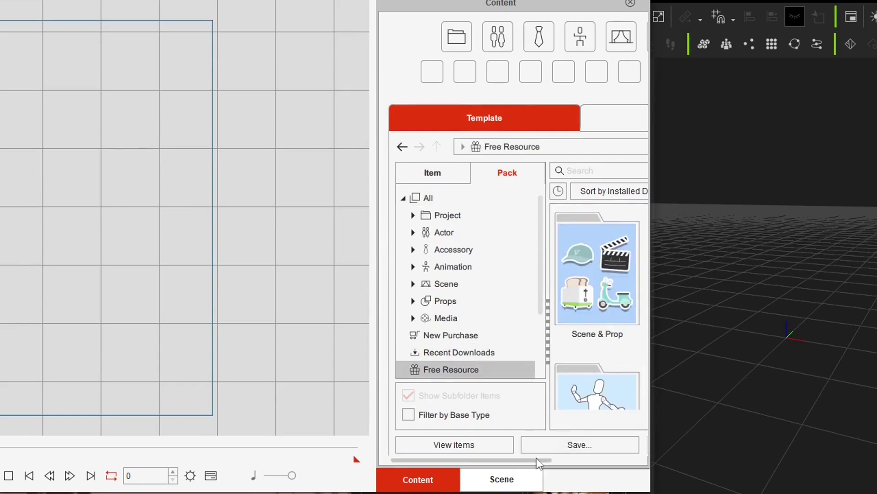
{"action": "left_click_drag", "start_coordinate": [537, 460], "coordinate": [615, 463]}
{"action": "left_click_drag", "start_coordinate": [634, 255], "coordinate": [637, 357]}
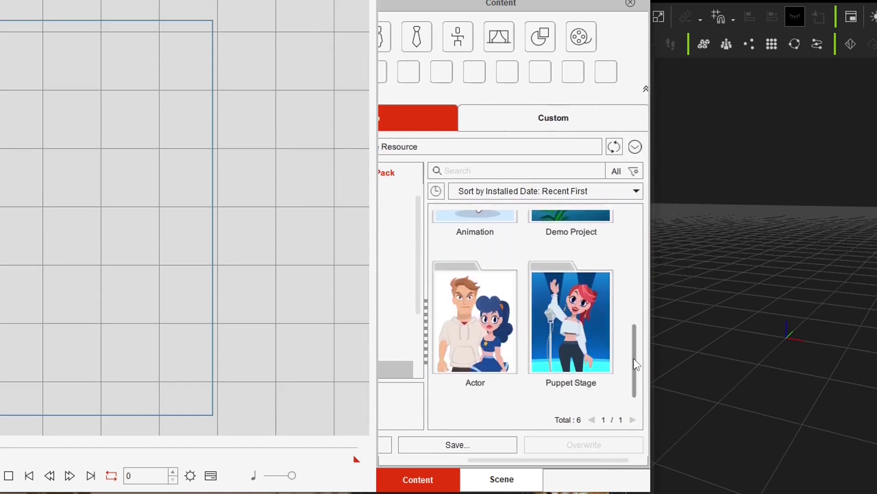
{"action": "left_click", "coordinate": [467, 333]}
{"action": "double_click", "coordinate": [467, 332]}
{"action": "left_click_drag", "start_coordinate": [598, 459], "coordinate": [522, 459]}
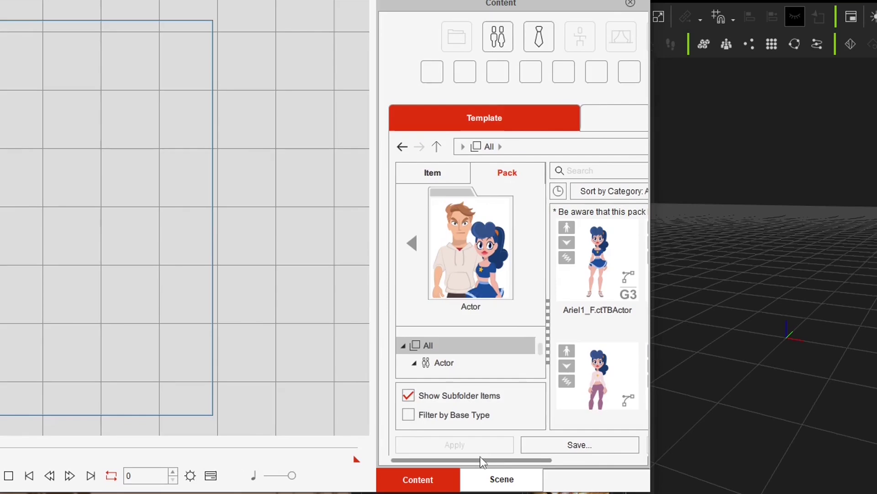
{"action": "scroll", "coordinate": [543, 356], "scroll_direction": "down", "scroll_amount": 3}
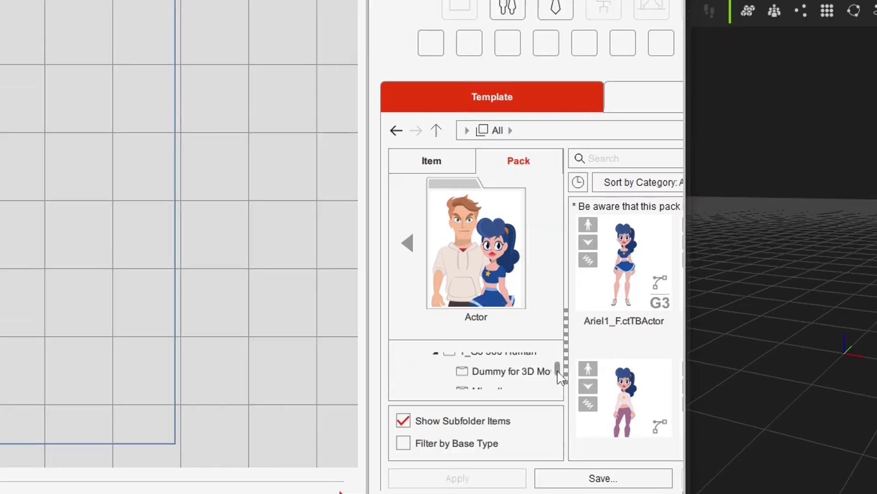
{"action": "scroll", "coordinate": [543, 356], "scroll_direction": "up", "scroll_amount": 2}
Browse into 1_G3 360 Human > Dummy for 3D Motion to list the five dummy actors.
{"action": "left_click", "coordinate": [489, 375]}
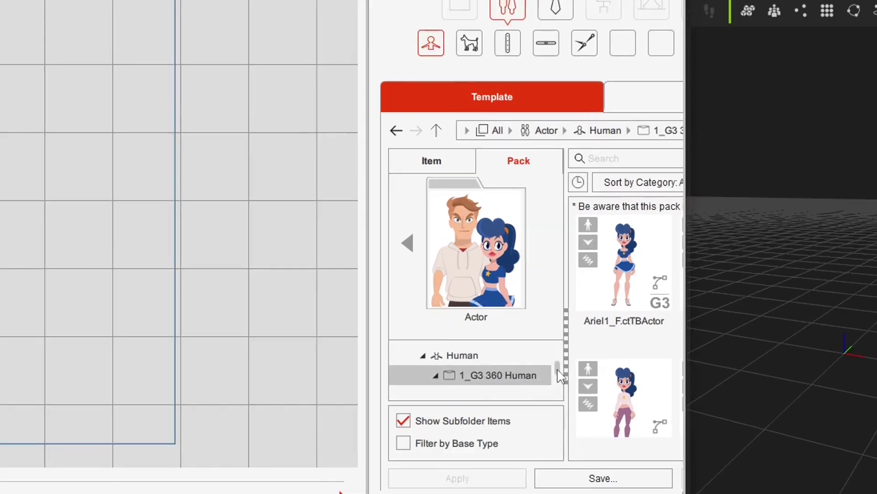
{"action": "scroll", "coordinate": [498, 383], "scroll_direction": "down", "scroll_amount": 1}
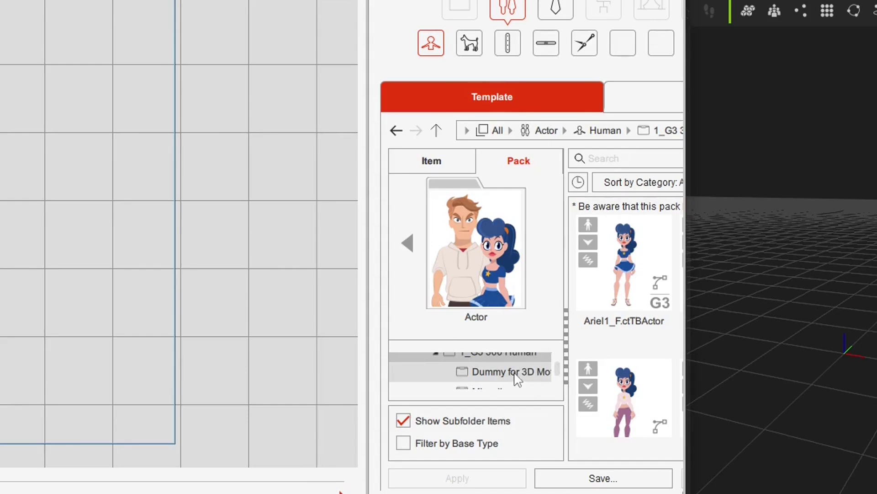
{"action": "left_click", "coordinate": [516, 379]}
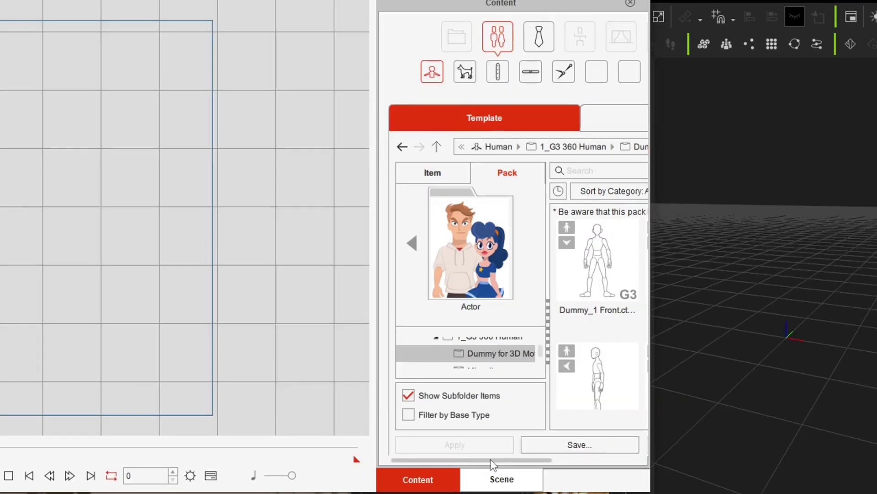
{"action": "left_click_drag", "start_coordinate": [500, 493], "coordinate": [553, 490]}
{"action": "scroll", "coordinate": [672, 319], "scroll_direction": "down", "scroll_amount": 1}
{"action": "scroll", "coordinate": [636, 307], "scroll_direction": "down", "scroll_amount": 2}
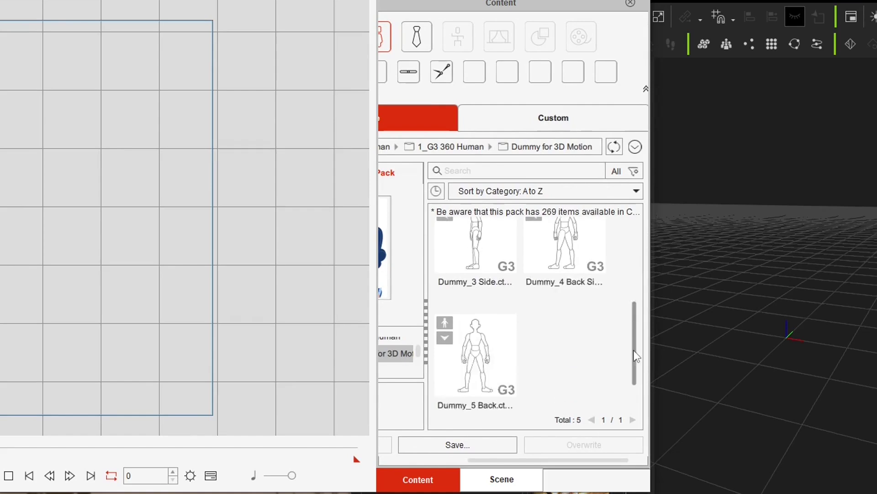
{"action": "scroll", "coordinate": [645, 276], "scroll_direction": "up", "scroll_amount": 3}
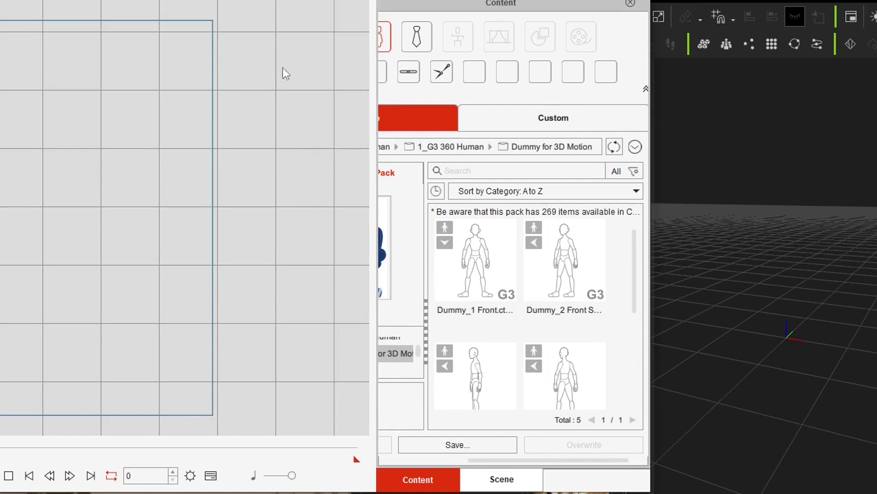
Load the Dummy_2 Front Side actor onto the stage, and undo a trial depth change back to 0.
{"action": "double_click", "coordinate": [567, 265]}
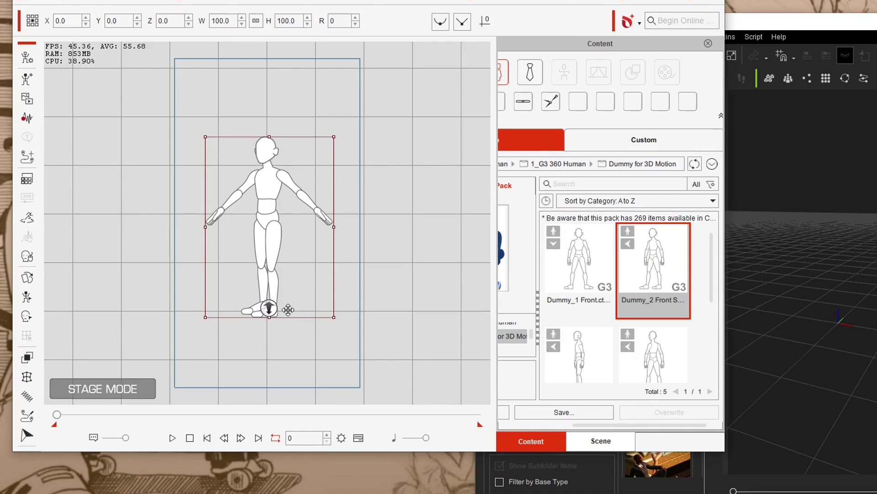
{"action": "left_click_drag", "start_coordinate": [288, 307], "coordinate": [278, 305]}
{"action": "scroll", "coordinate": [272, 310], "scroll_direction": "up", "scroll_amount": 5}
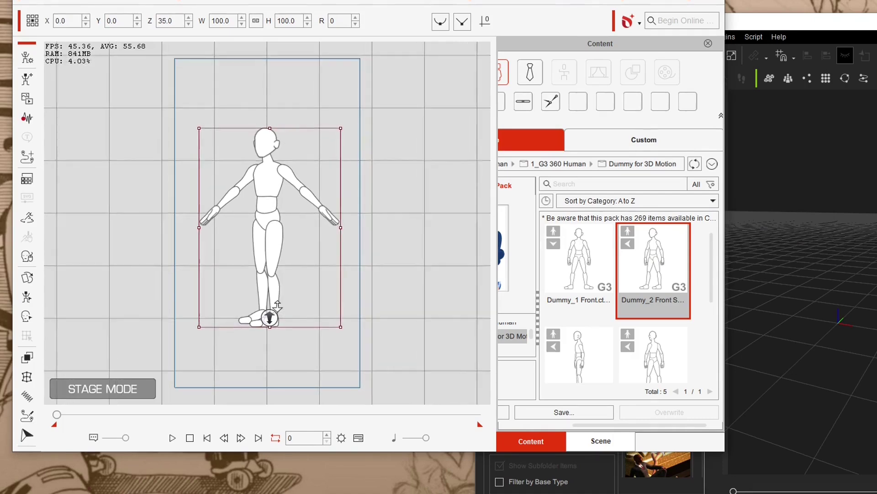
{"action": "key", "text": "ctrl+z"}
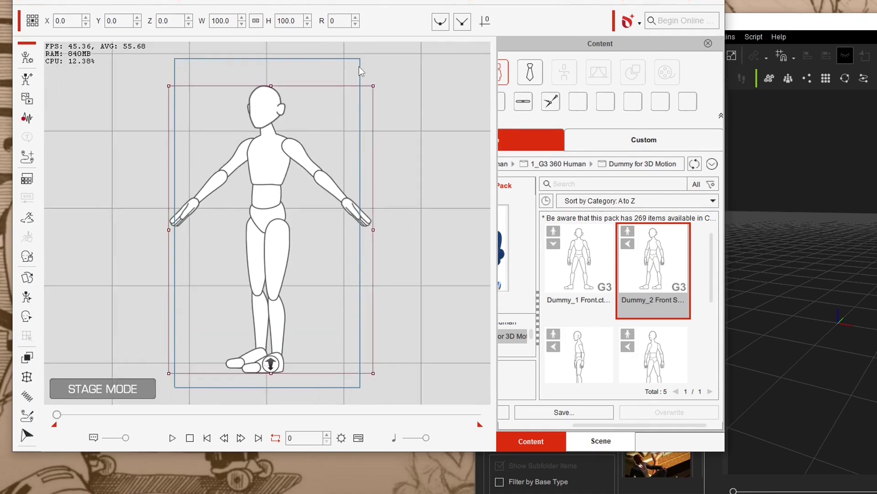
{"action": "left_click", "coordinate": [638, 94]}
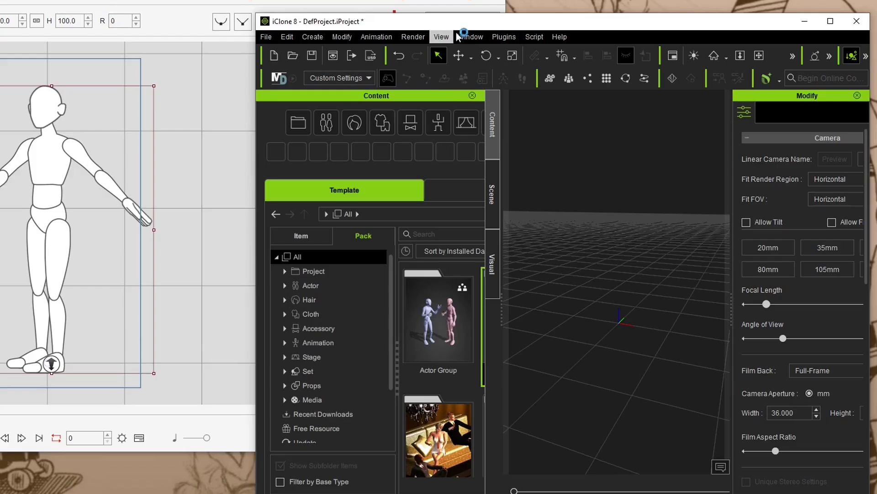
Launch Plugins > Cartoon Animator > Motion Link > Motion Link in iClone and show its panel.
{"action": "left_click", "coordinate": [506, 38]}
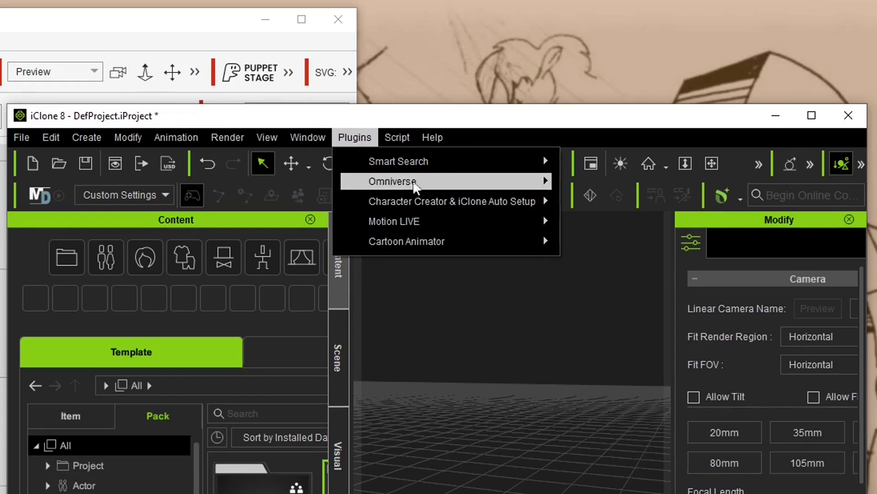
{"action": "mouse_move", "coordinate": [401, 245]}
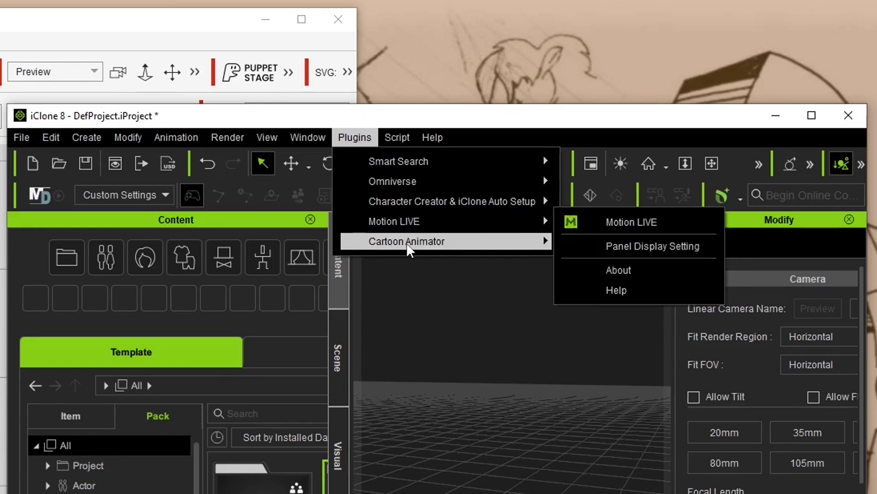
{"action": "mouse_move", "coordinate": [633, 242]}
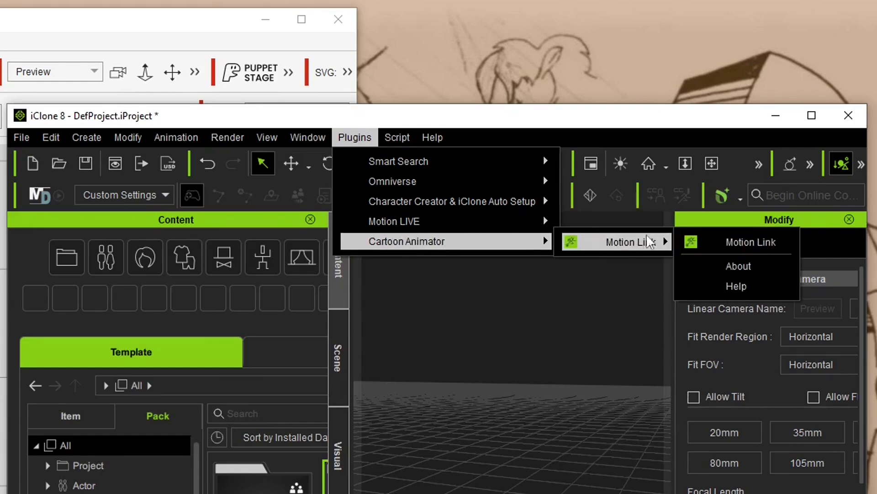
{"action": "left_click", "coordinate": [752, 243]}
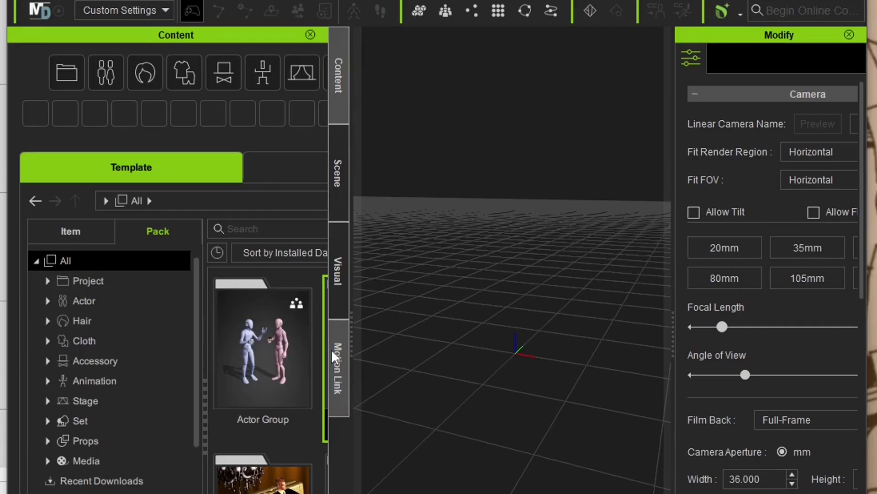
{"action": "left_click", "coordinate": [336, 355]}
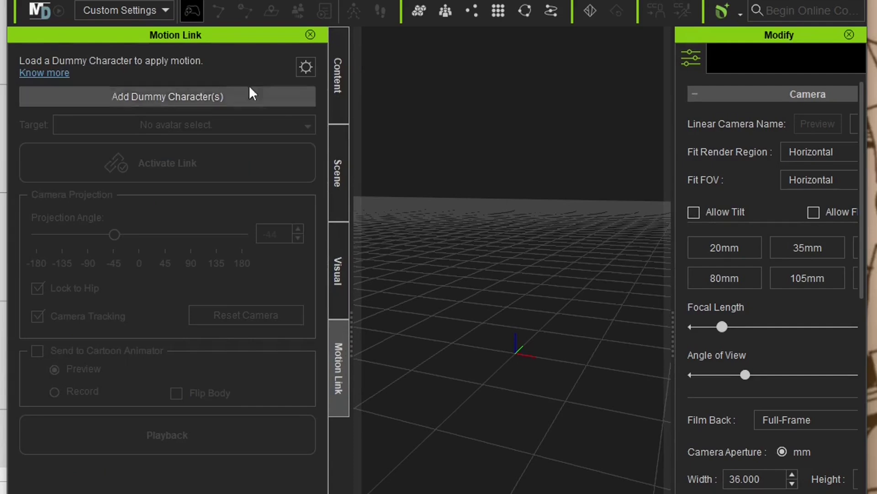
Float the Motion Link panel next to the viewport and attempt to add the dummy character.
{"action": "left_click_drag", "start_coordinate": [200, 37], "coordinate": [437, 3]}
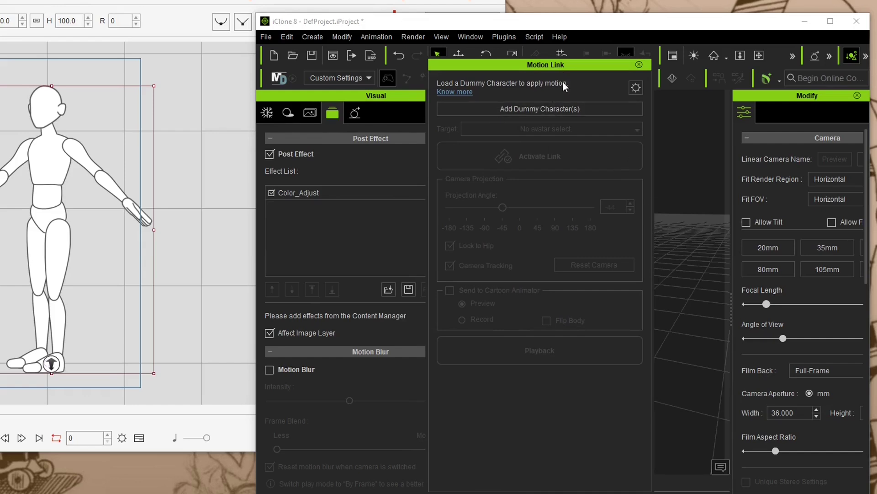
{"action": "left_click_drag", "start_coordinate": [563, 87], "coordinate": [799, 109]}
{"action": "left_click_drag", "start_coordinate": [565, 113], "coordinate": [356, 62]}
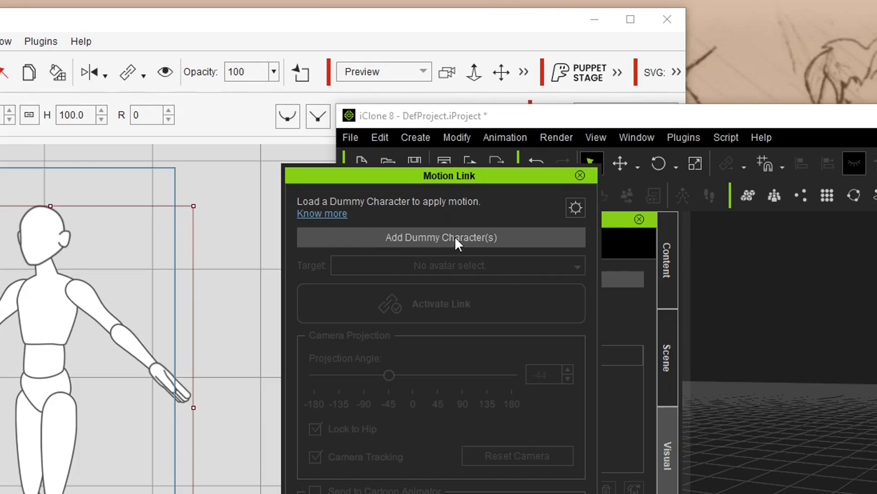
{"action": "left_click", "coordinate": [449, 244]}
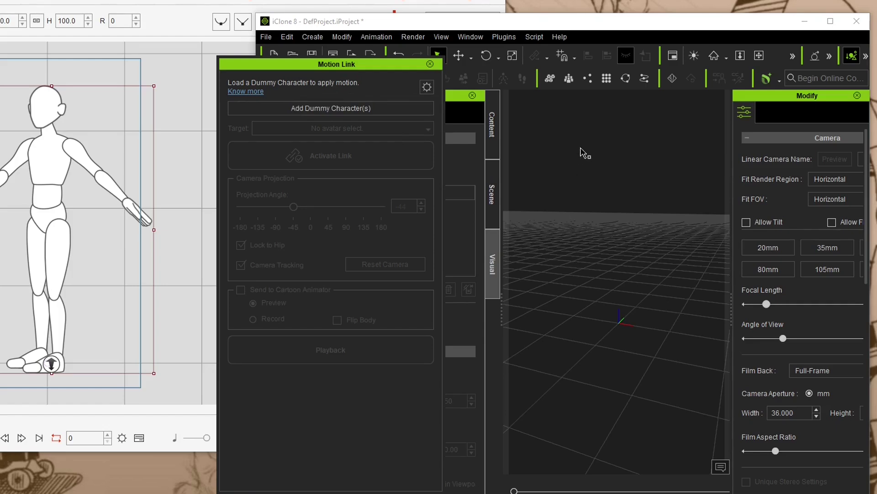
{"action": "left_click", "coordinate": [330, 109]}
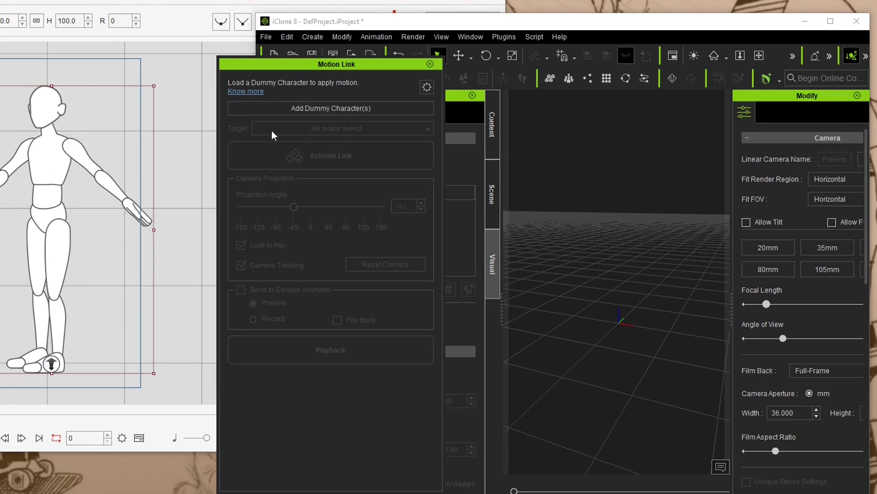
Load CTA_Dummy as the Motion Link target, zoom in on it, and activate the link.
{"action": "left_click", "coordinate": [340, 109]}
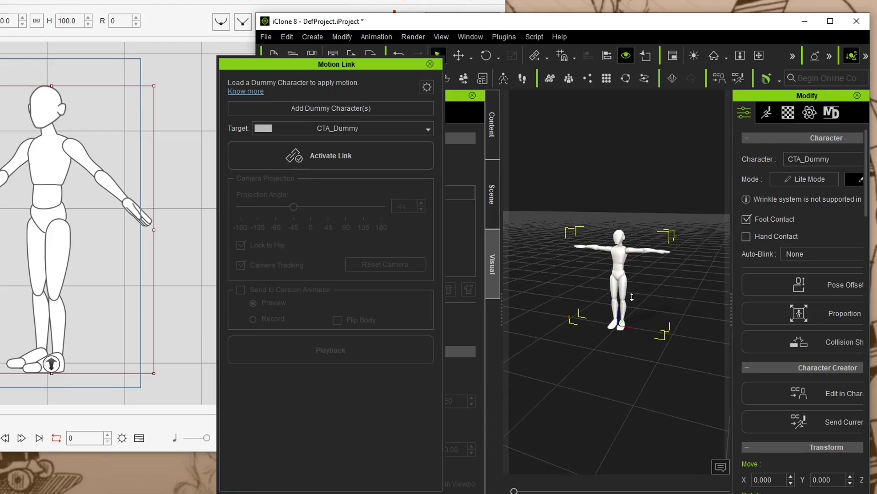
{"action": "scroll", "coordinate": [680, 288], "scroll_direction": "up", "scroll_amount": 5}
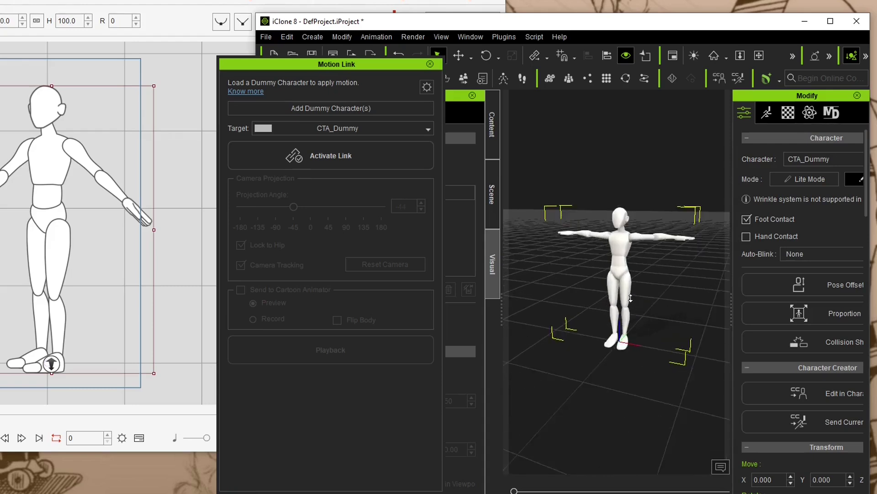
{"action": "scroll", "coordinate": [631, 298], "scroll_direction": "up", "scroll_amount": 4}
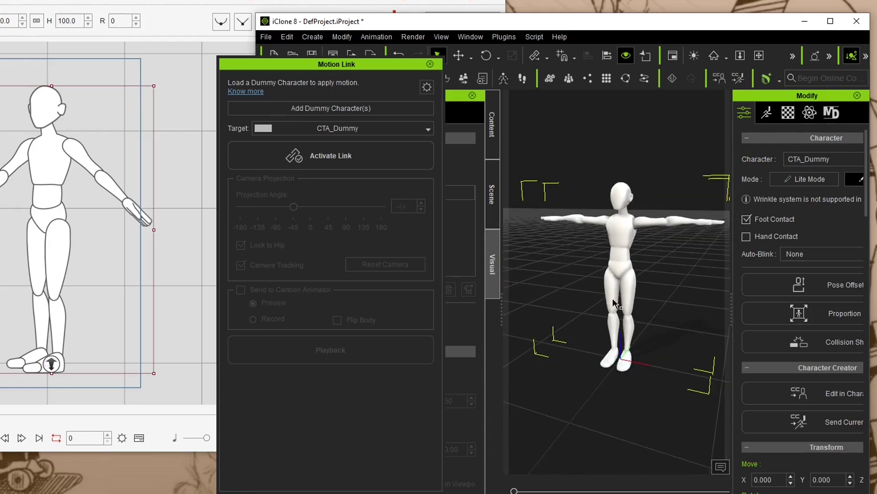
{"action": "scroll", "coordinate": [603, 297], "scroll_direction": "down", "scroll_amount": 2}
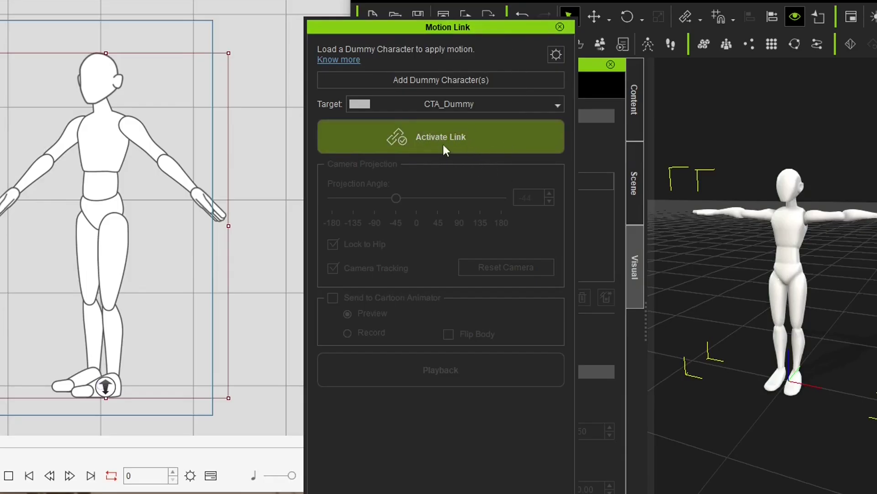
{"action": "left_click", "coordinate": [450, 150]}
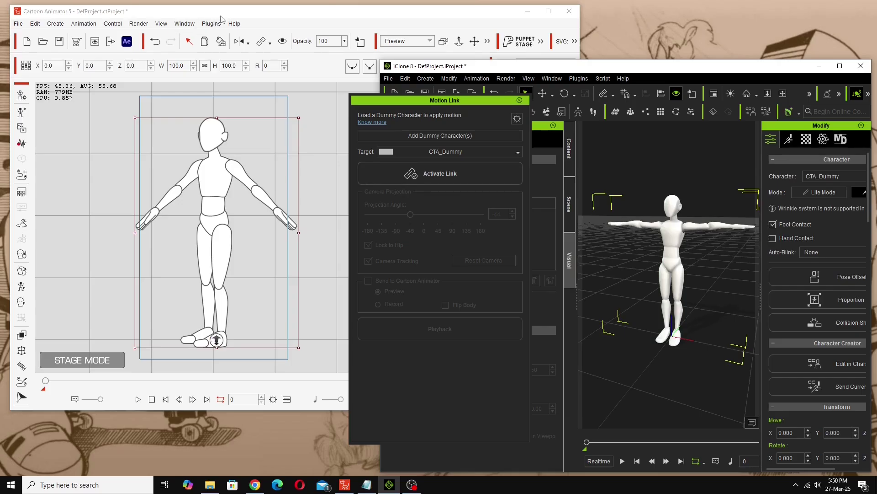
Open the Motion LIVE 2D plugin panel in Cartoon Animator and move it aside.
{"action": "left_click", "coordinate": [223, 26]}
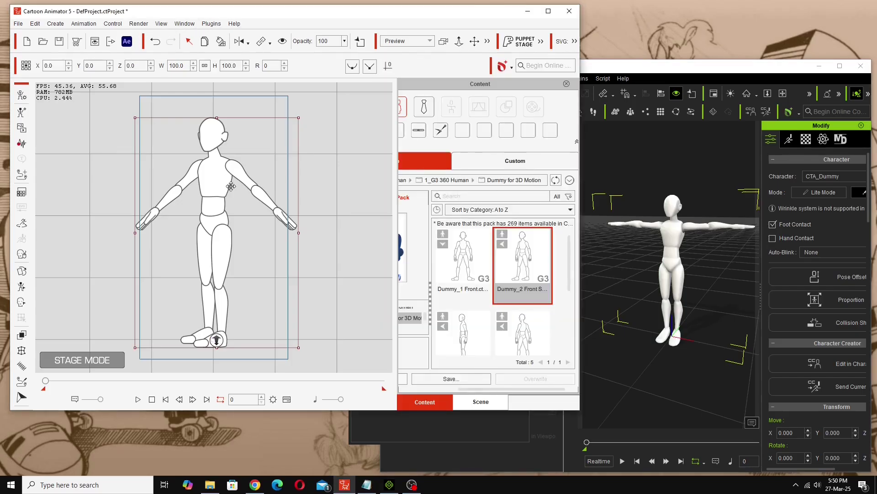
{"action": "left_click", "coordinate": [208, 24]}
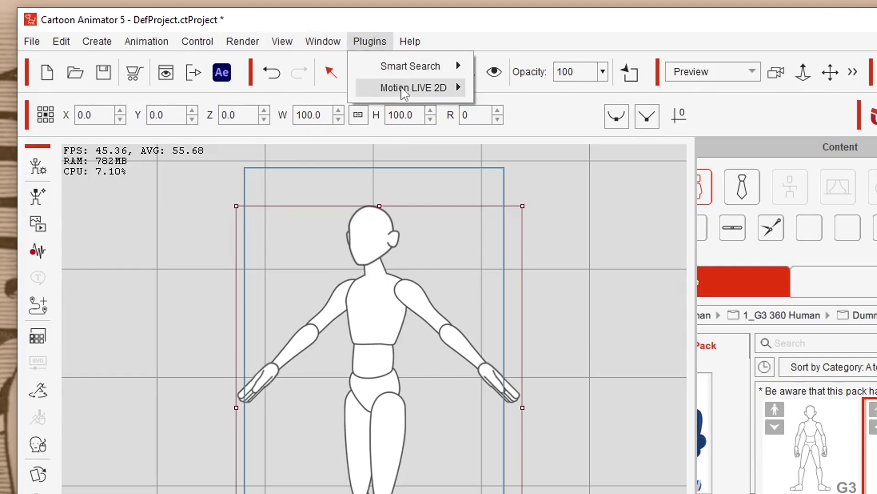
{"action": "mouse_move", "coordinate": [405, 93]}
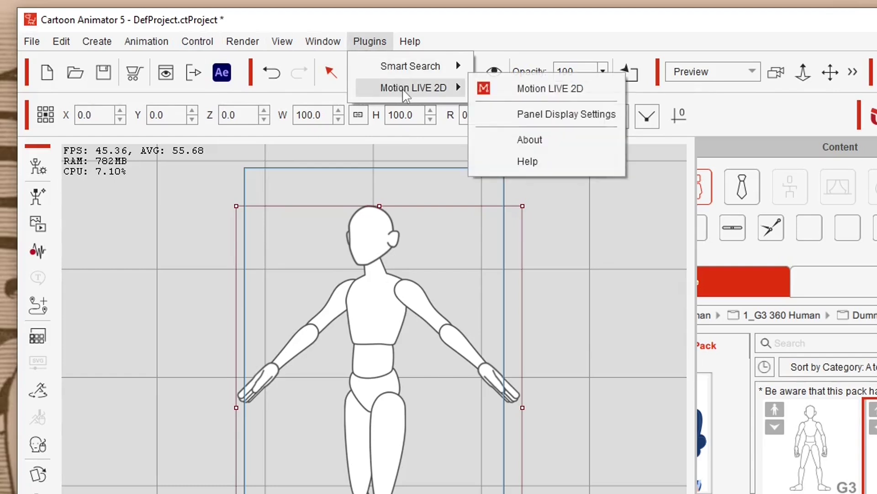
{"action": "left_click", "coordinate": [550, 88]}
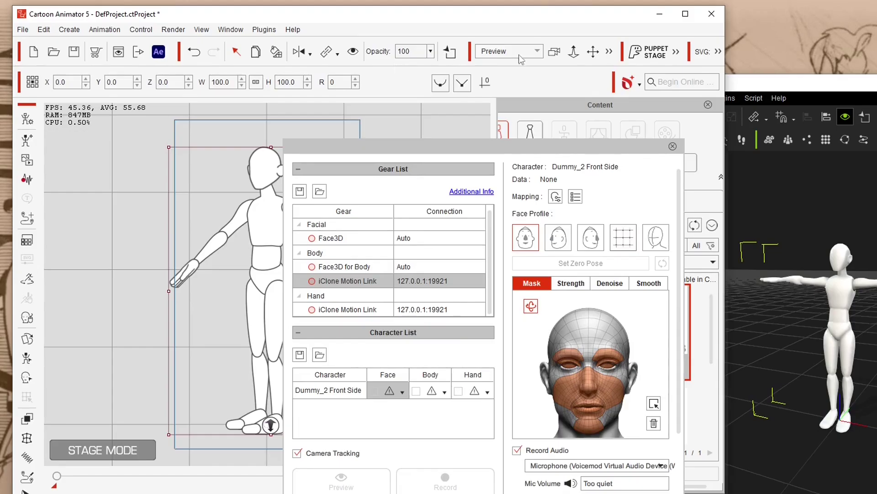
{"action": "left_click_drag", "start_coordinate": [537, 150], "coordinate": [596, 204]}
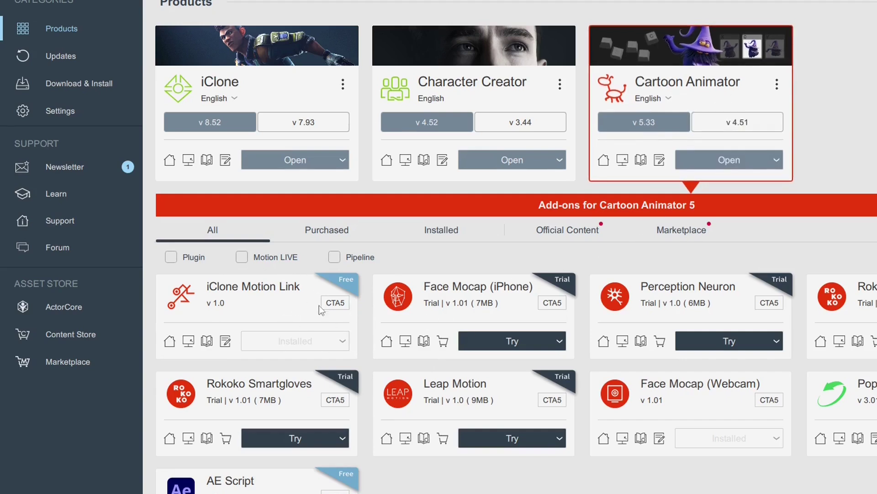
{"action": "left_click", "coordinate": [256, 85]}
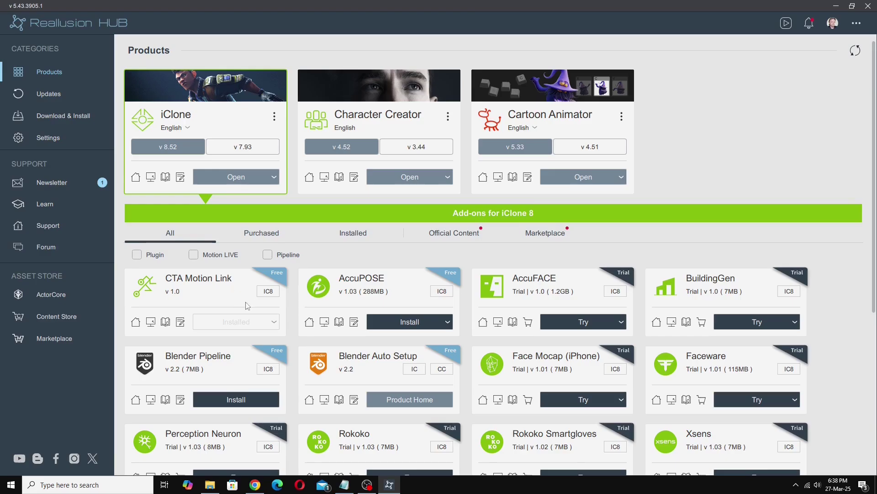
{"action": "left_click", "coordinate": [528, 101]}
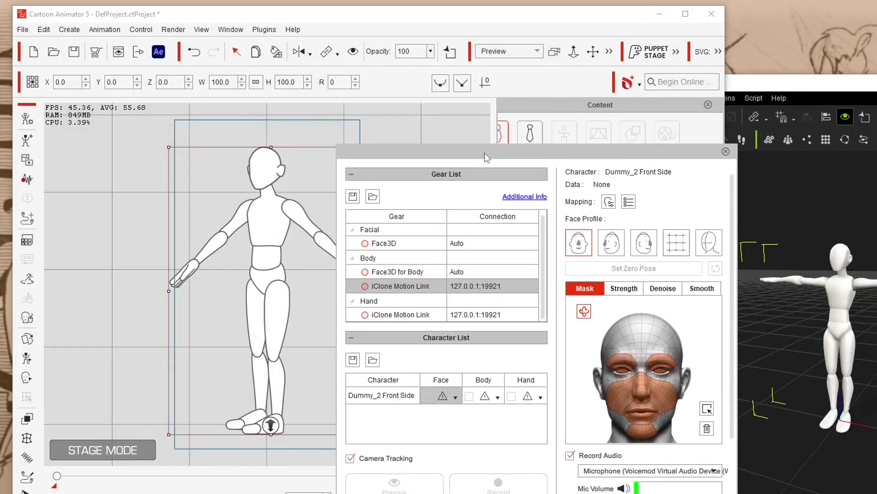
Reselect the dummy so Dummy_2 Front Side joins the character list, then list its Face3D face gear.
{"action": "left_click_drag", "start_coordinate": [484, 157], "coordinate": [490, 159]}
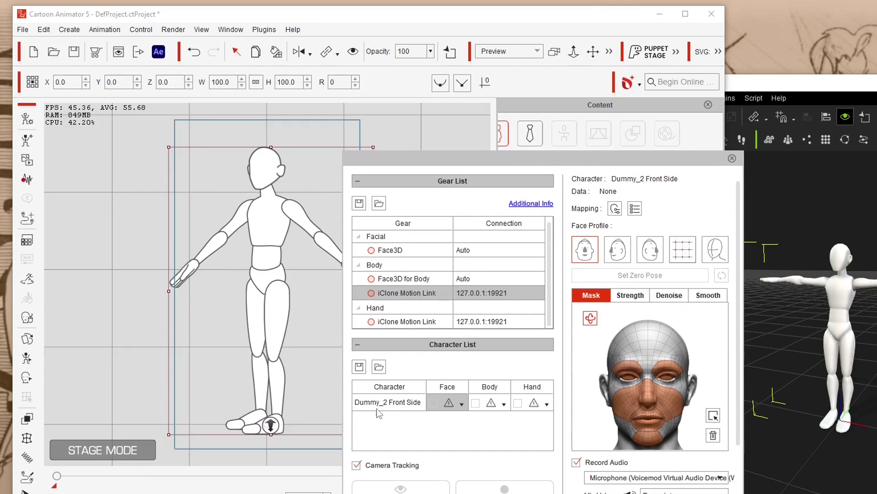
{"action": "left_click", "coordinate": [114, 207]}
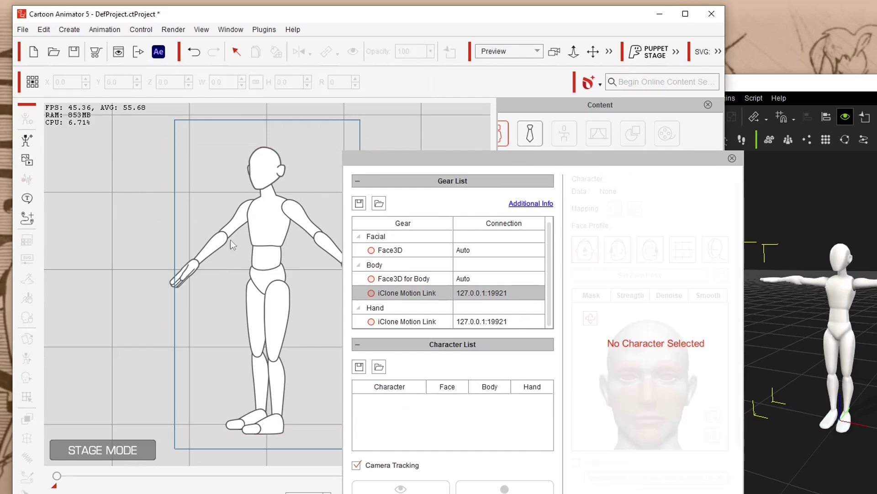
{"action": "left_click", "coordinate": [264, 207]}
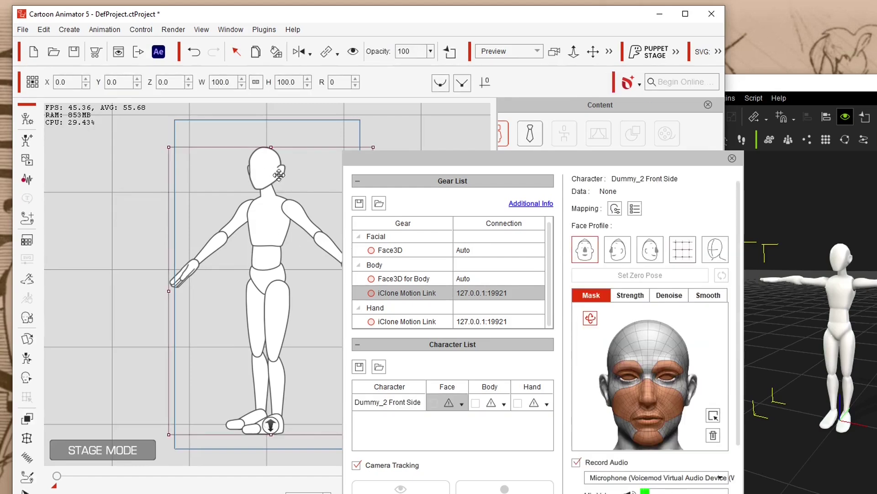
{"action": "left_click", "coordinate": [461, 404]}
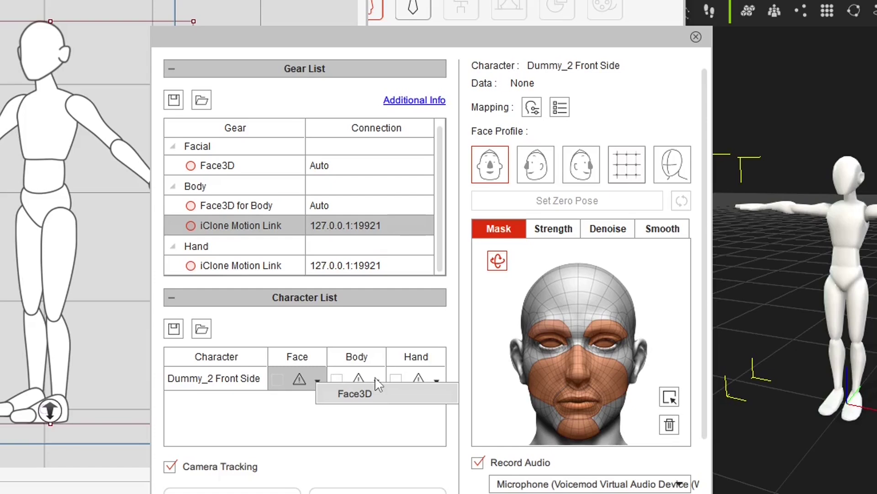
Set Dummy_2 Front Side's body and hand gear both to iClone Motion Link.
{"action": "left_click", "coordinate": [504, 403]}
{"action": "left_click", "coordinate": [504, 403]}
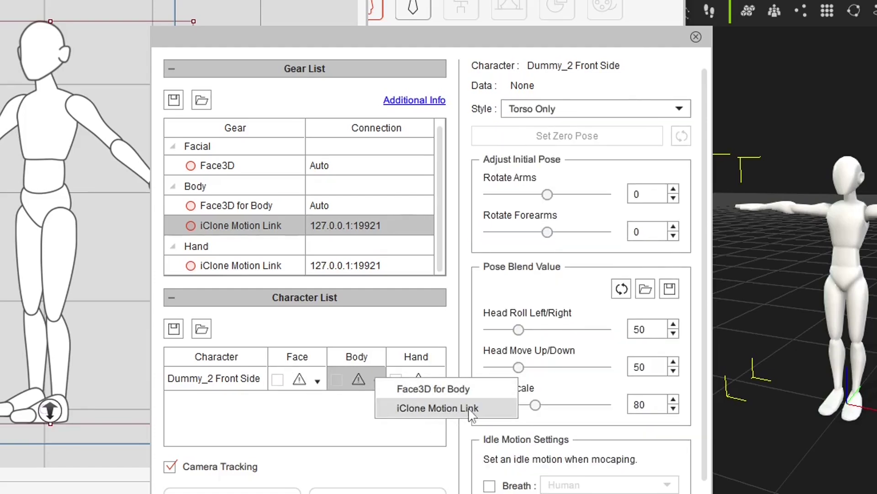
{"action": "left_click", "coordinate": [380, 410]}
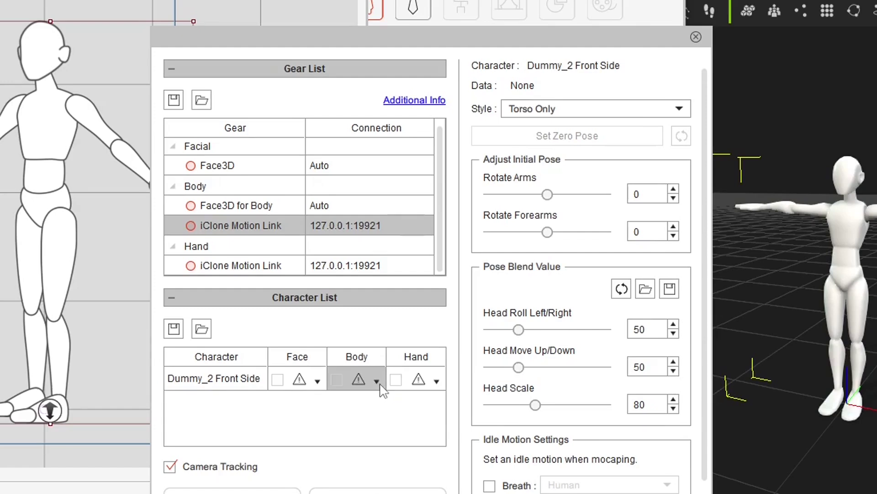
{"action": "left_click", "coordinate": [378, 385]}
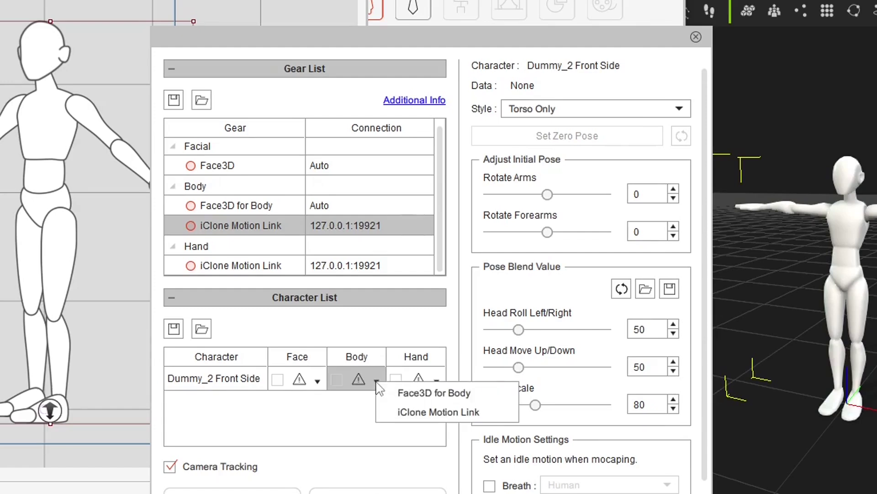
{"action": "left_click", "coordinate": [413, 413]}
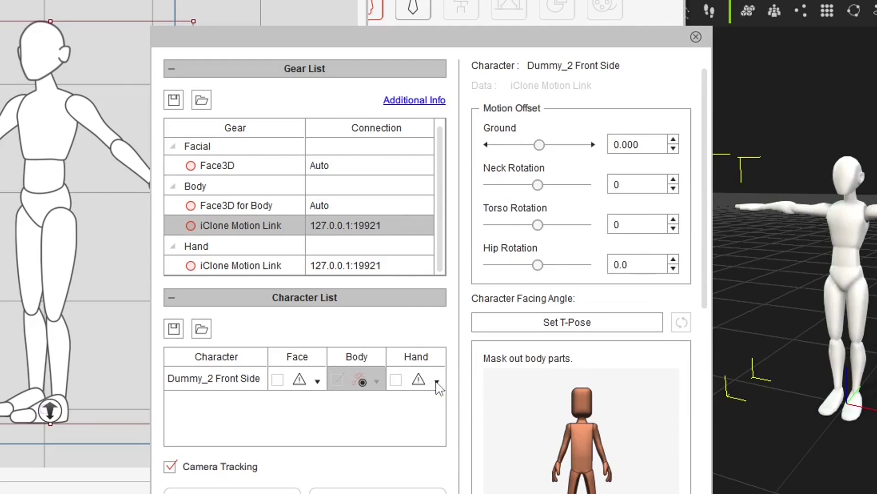
{"action": "left_click", "coordinate": [437, 383]}
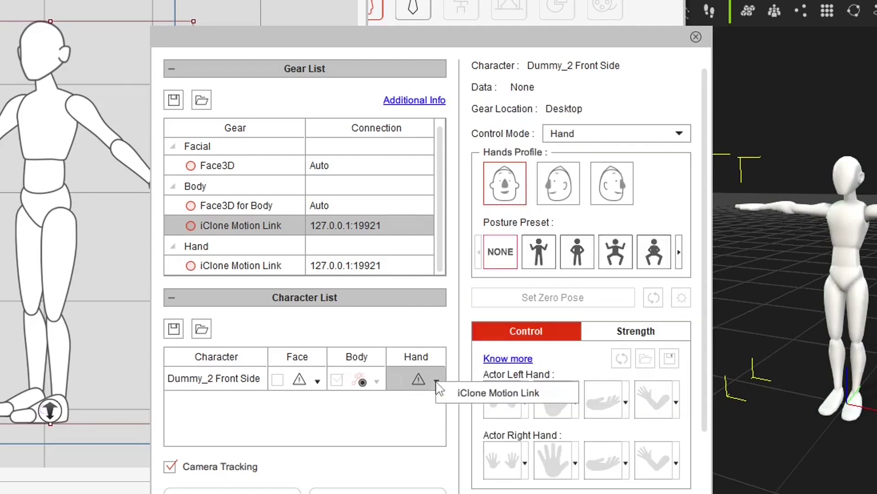
{"action": "left_click", "coordinate": [515, 394]}
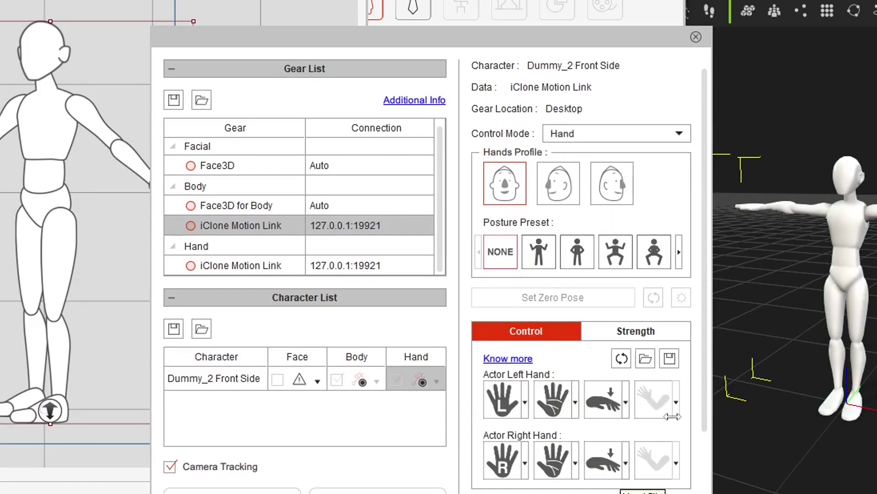
Display the Body capture settings for Dummy_2 Front Side's iClone Motion Link gear.
{"action": "scroll", "coordinate": [690, 360], "scroll_direction": "down", "scroll_amount": 3}
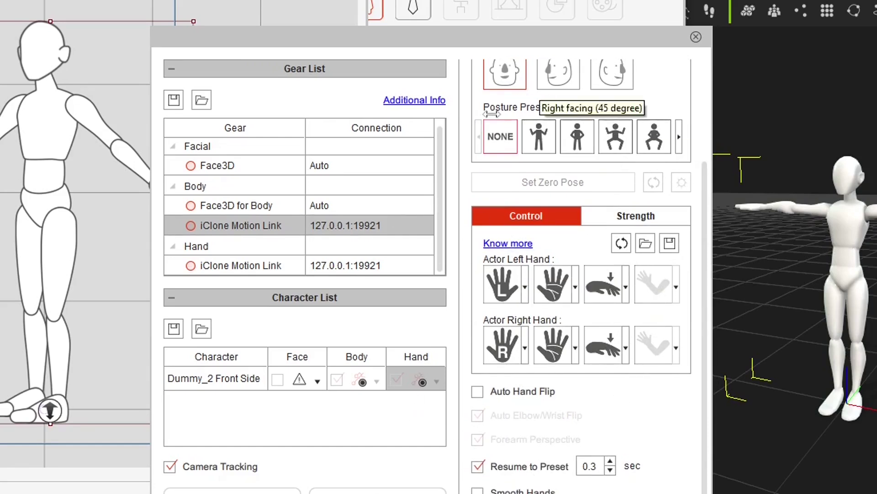
{"action": "scroll", "coordinate": [493, 119], "scroll_direction": "up", "scroll_amount": 2}
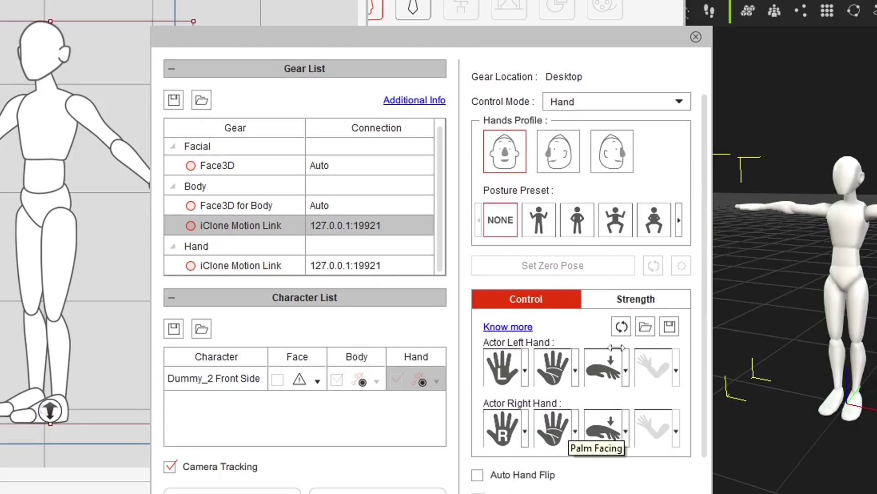
{"action": "scroll", "coordinate": [702, 250], "scroll_direction": "down", "scroll_amount": 1}
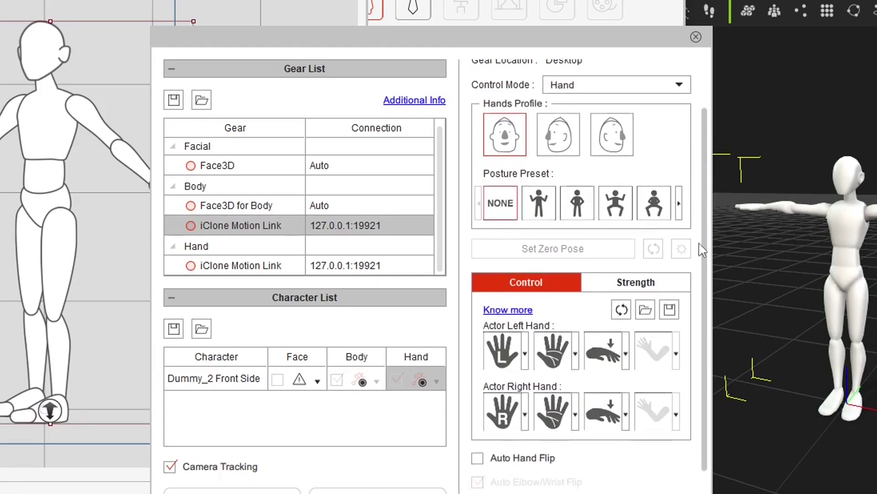
{"action": "scroll", "coordinate": [703, 250], "scroll_direction": "up", "scroll_amount": 2}
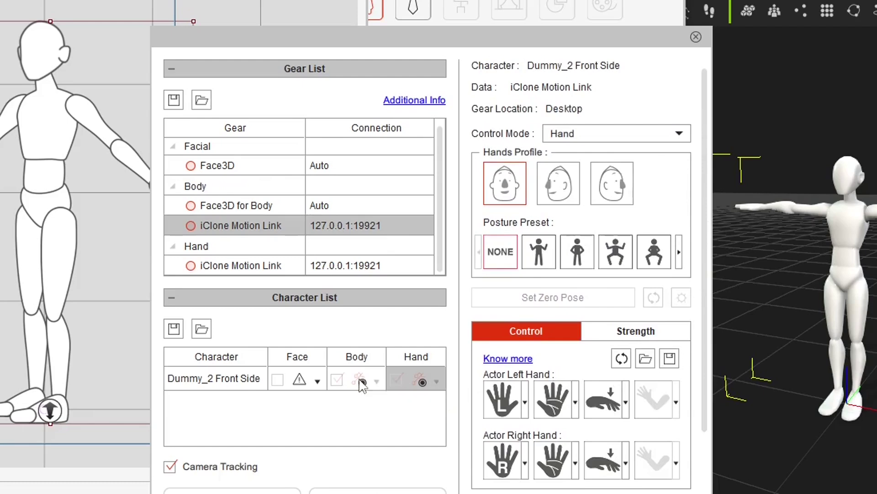
{"action": "left_click", "coordinate": [361, 384]}
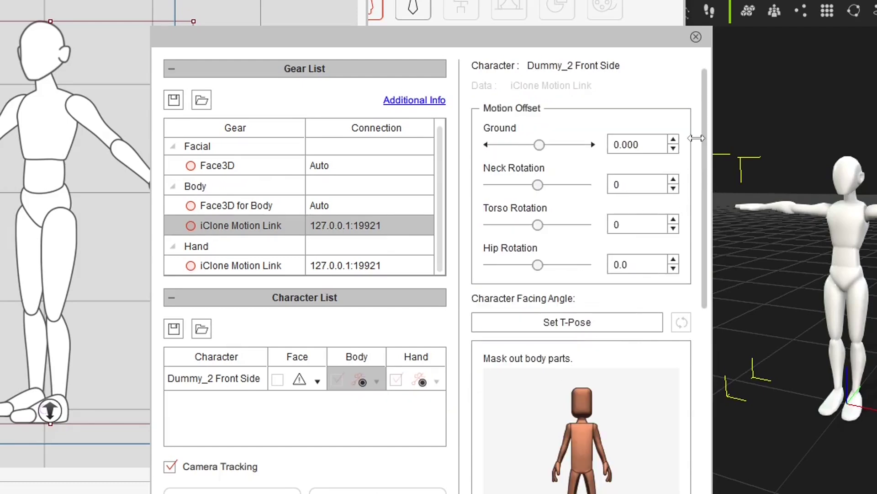
Show the Hand capture settings, with the front hands profile and no posture preset.
{"action": "scroll", "coordinate": [700, 192], "scroll_direction": "down", "scroll_amount": 10}
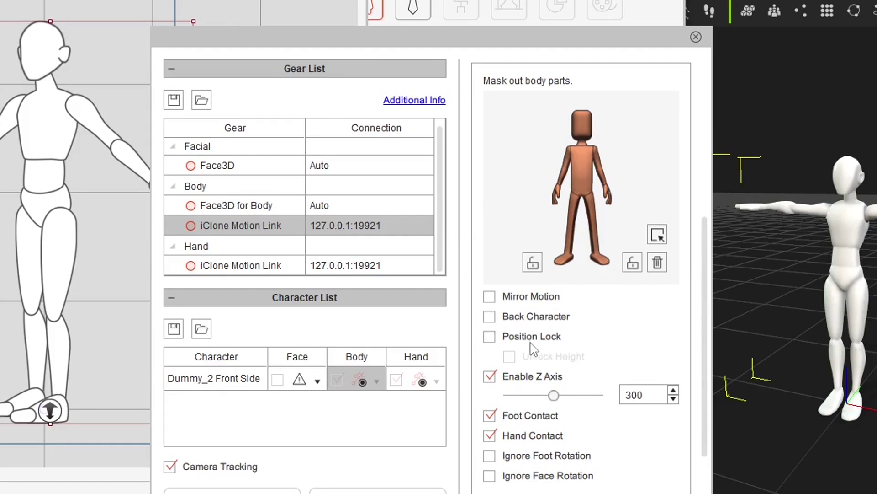
{"action": "scroll", "coordinate": [708, 406], "scroll_direction": "down", "scroll_amount": 1}
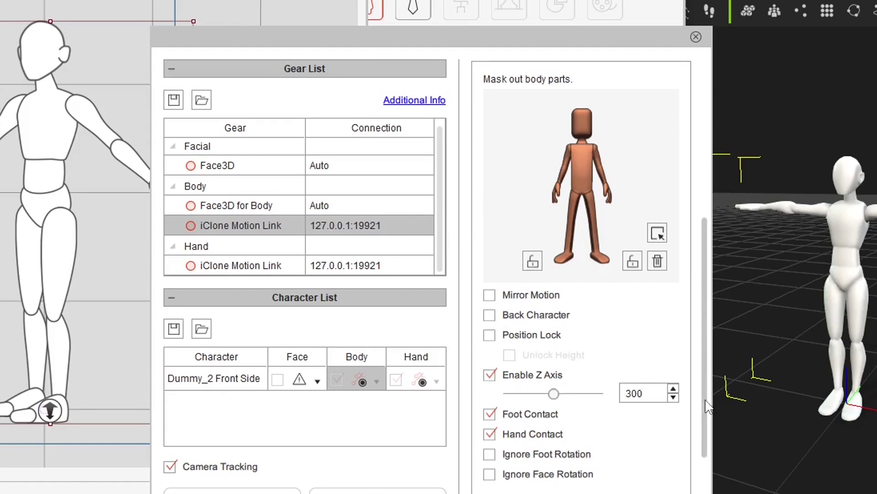
{"action": "left_click_drag", "start_coordinate": [707, 406], "coordinate": [710, 473]}
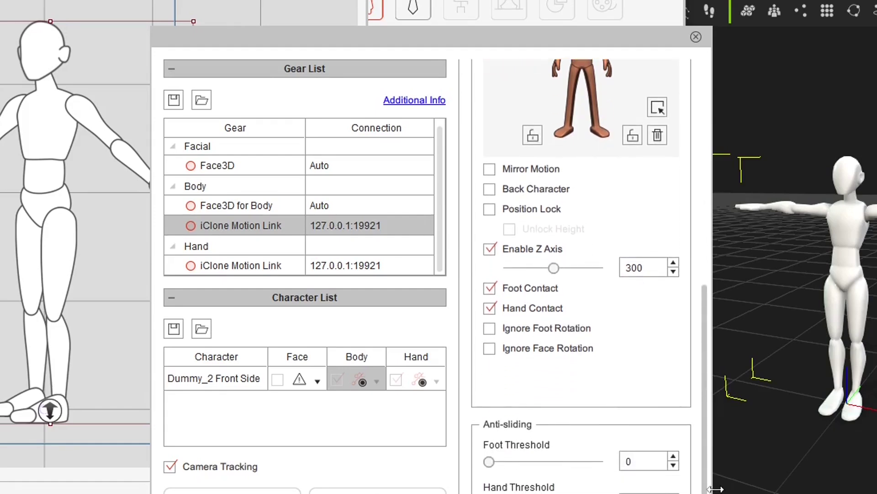
{"action": "scroll", "coordinate": [703, 361], "scroll_direction": "up", "scroll_amount": 5}
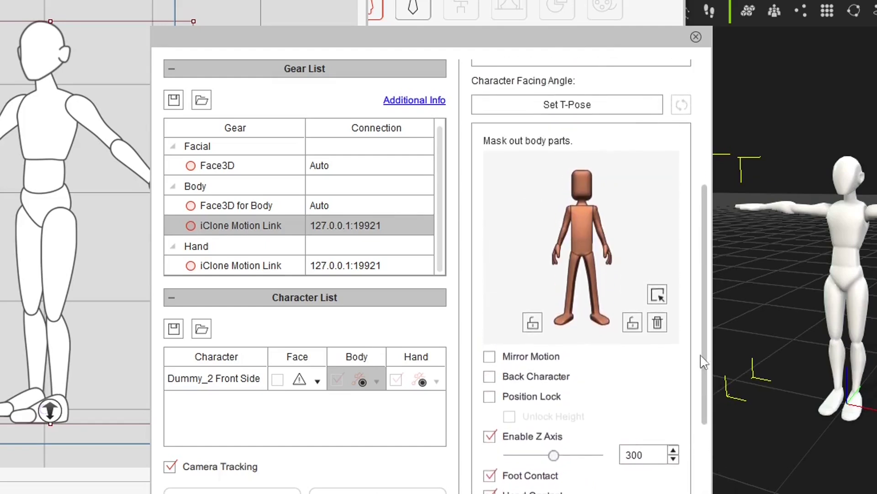
{"action": "scroll", "coordinate": [704, 361], "scroll_direction": "up", "scroll_amount": 6}
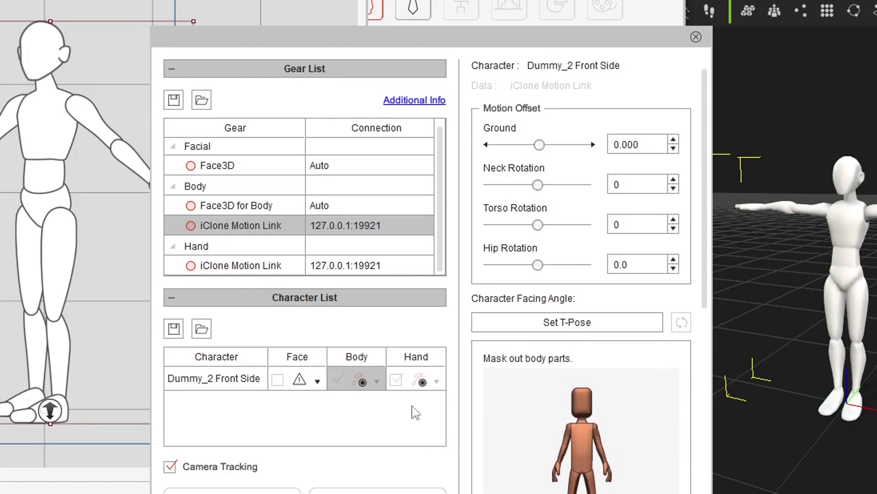
{"action": "left_click", "coordinate": [413, 379]}
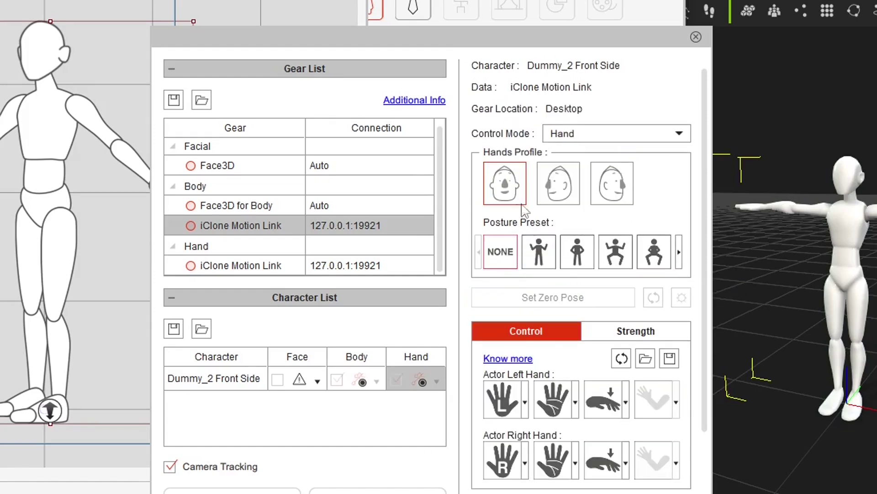
Choose the Right facing (45 degree) hands profile and keep the NONE posture preset.
{"action": "left_click", "coordinate": [562, 196]}
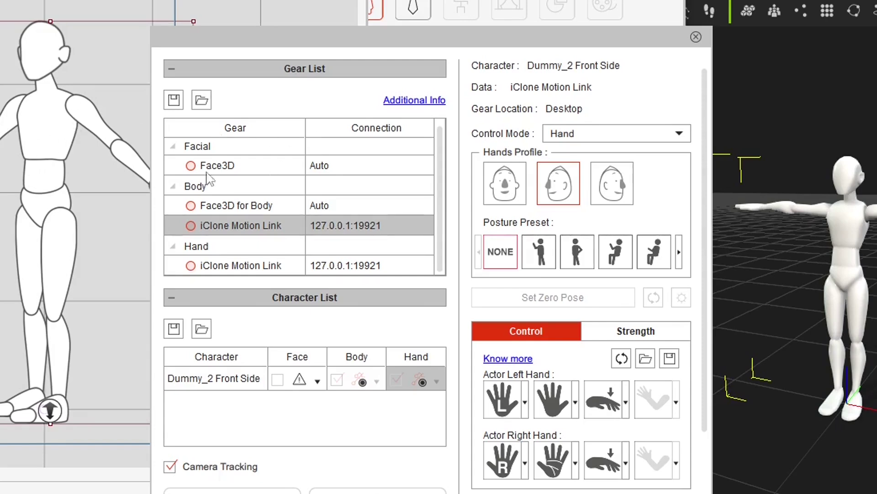
{"action": "left_click", "coordinate": [707, 468]}
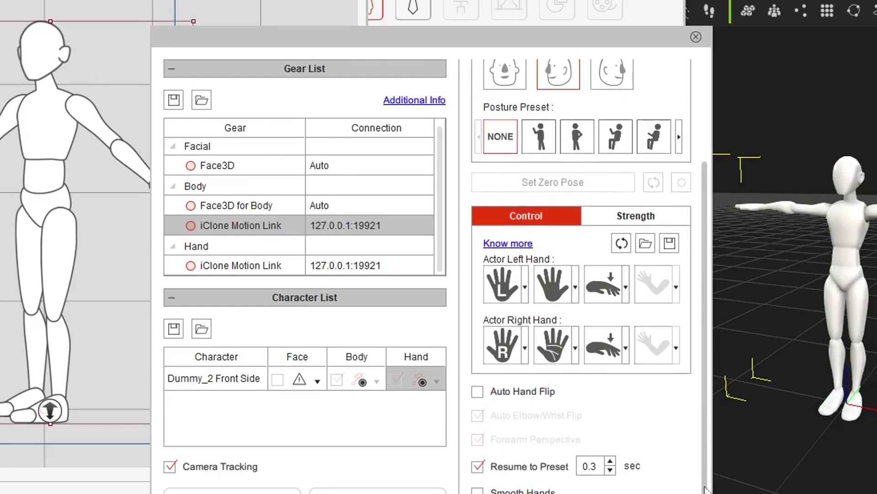
{"action": "left_click_drag", "start_coordinate": [708, 450], "coordinate": [712, 310]}
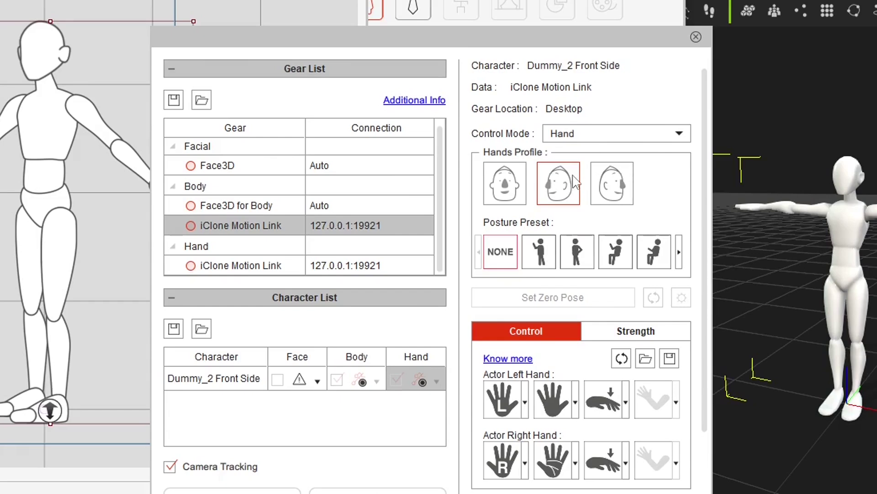
{"action": "left_click", "coordinate": [680, 256]}
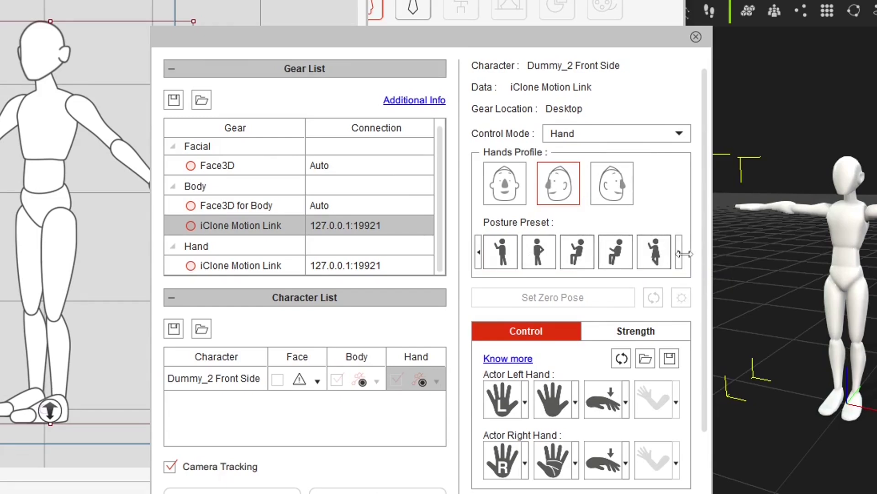
{"action": "left_click", "coordinate": [478, 252]}
{"action": "left_click", "coordinate": [501, 252]}
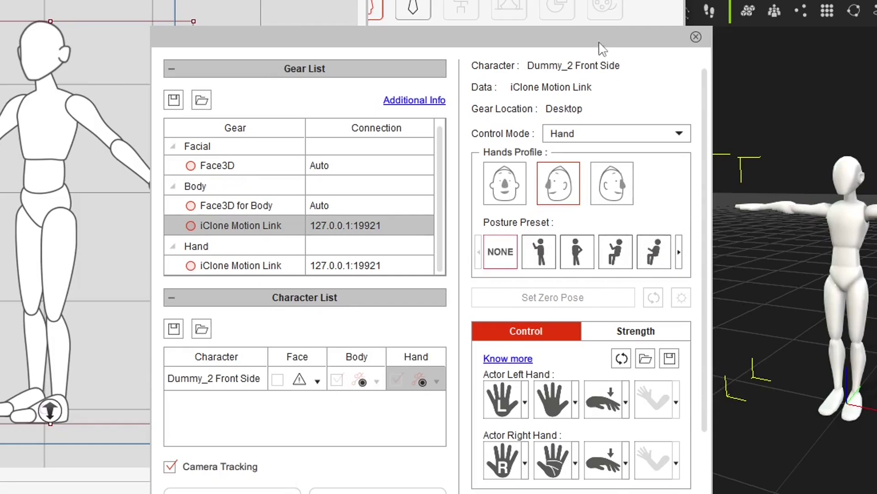
{"action": "left_click_drag", "start_coordinate": [596, 35], "coordinate": [560, 59]}
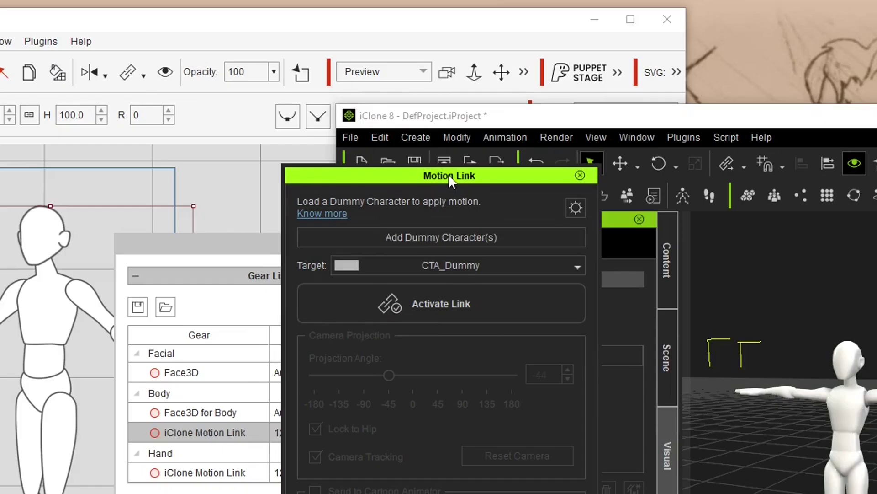
Activate the Motion Link to CTA_Dummy and set the camera projection angle to -44.
{"action": "left_click_drag", "start_coordinate": [449, 176], "coordinate": [428, 166]}
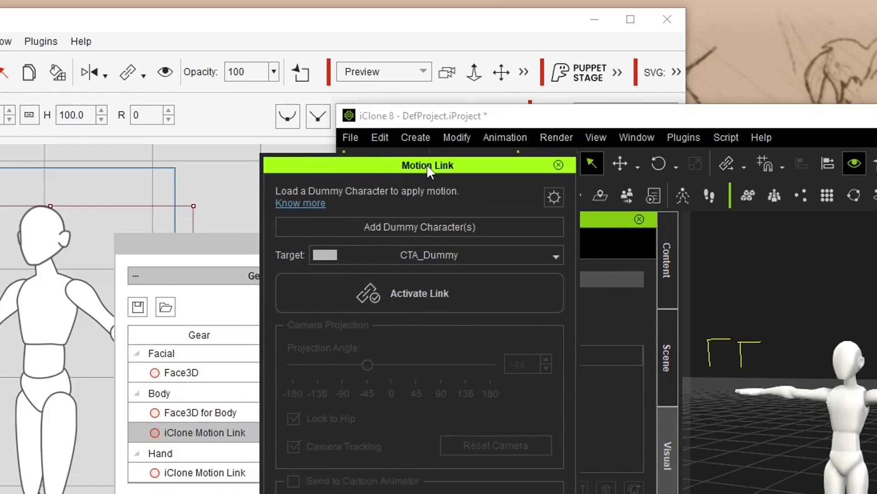
{"action": "left_click", "coordinate": [410, 291]}
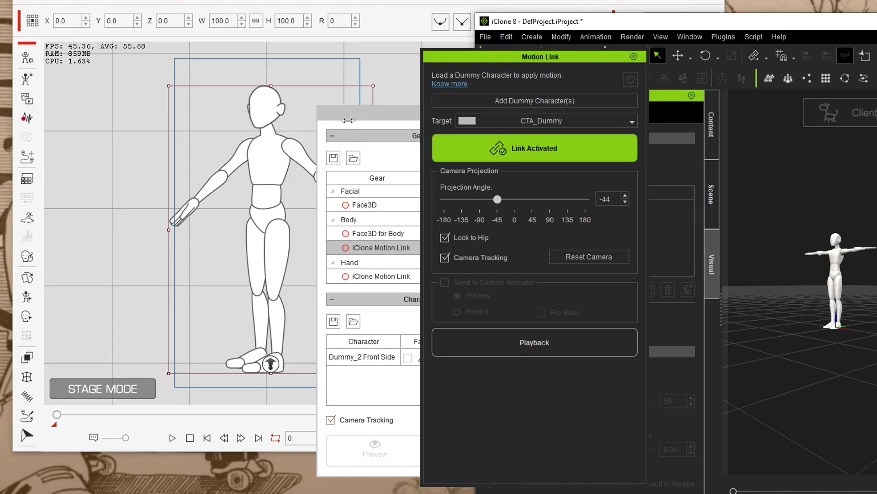
{"action": "left_click_drag", "start_coordinate": [497, 199], "coordinate": [501, 199]}
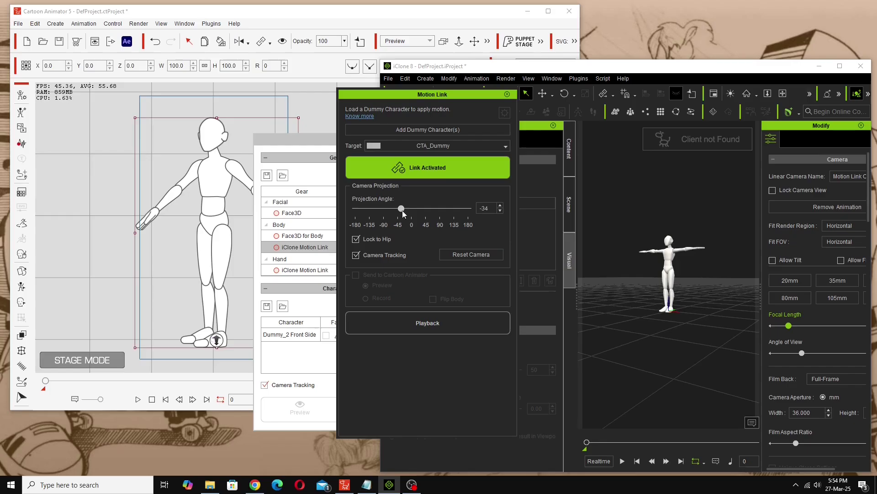
{"action": "left_click_drag", "start_coordinate": [402, 210], "coordinate": [402, 209]}
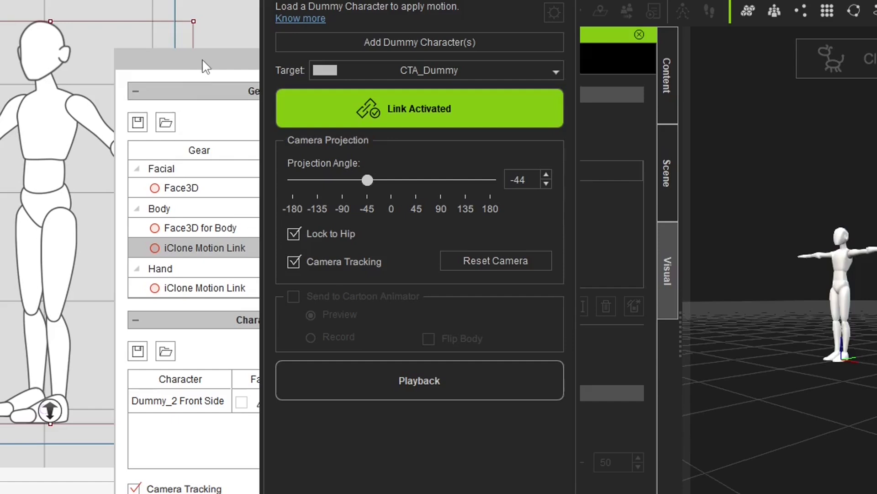
Connect both the Body and Hand iClone Motion Link gears at 127.0.0.1:19921.
{"action": "left_click", "coordinate": [304, 139]}
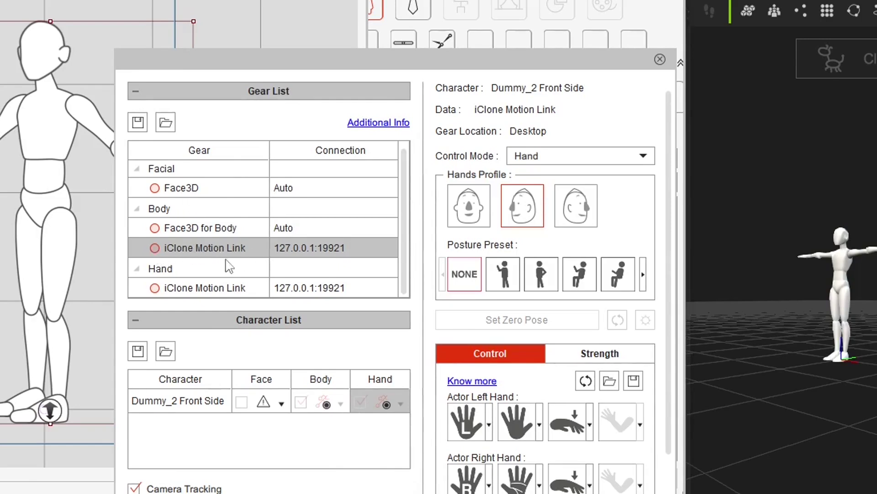
{"action": "left_click", "coordinate": [154, 248]}
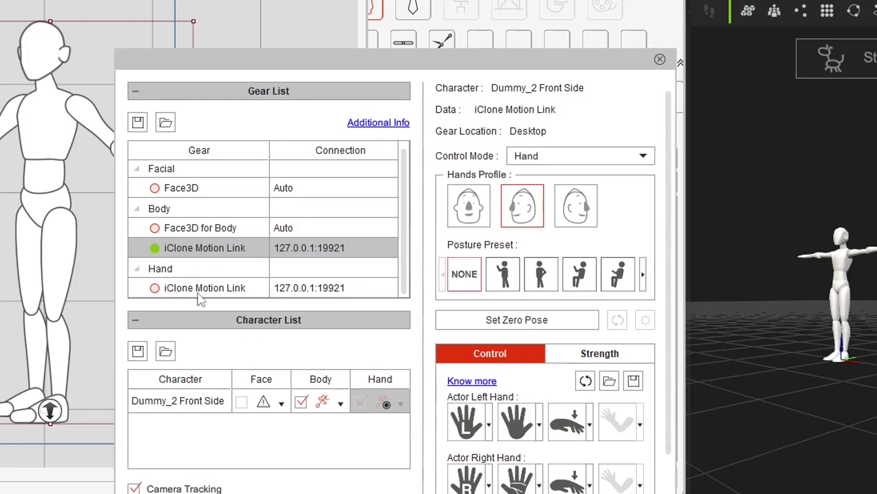
{"action": "left_click", "coordinate": [155, 288]}
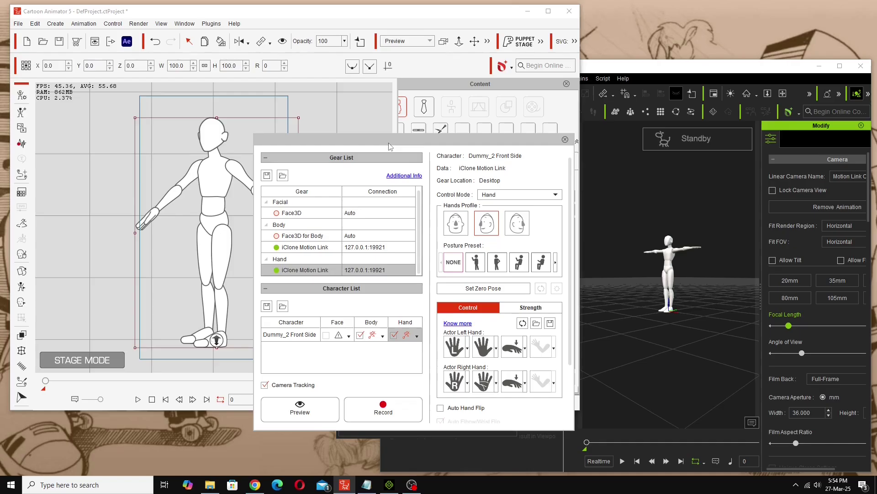
{"action": "left_click_drag", "start_coordinate": [392, 145], "coordinate": [448, 146]}
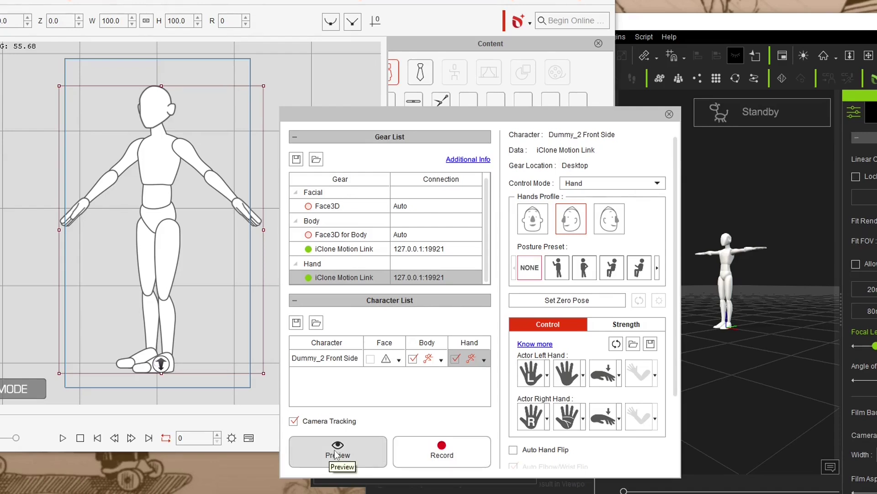
Start the live Preview of incoming iClone motion on the dummy, then return to iClone 8.
{"action": "left_click", "coordinate": [335, 455]}
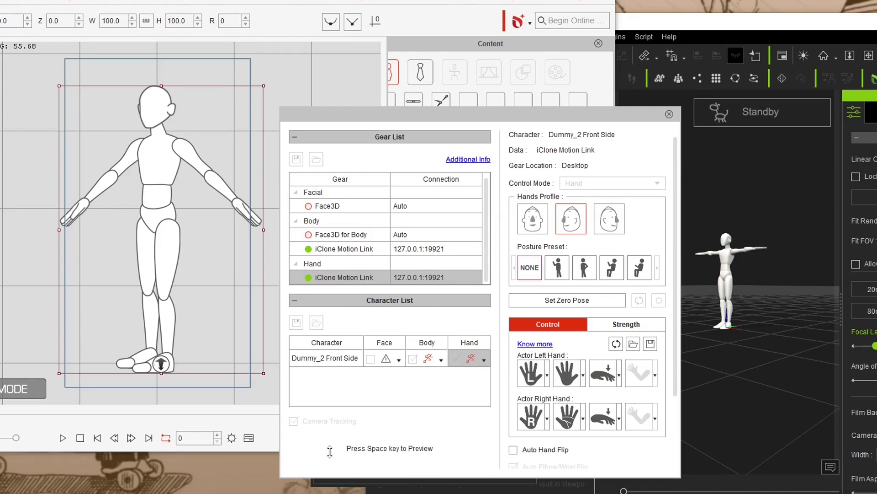
{"action": "key", "text": "space"}
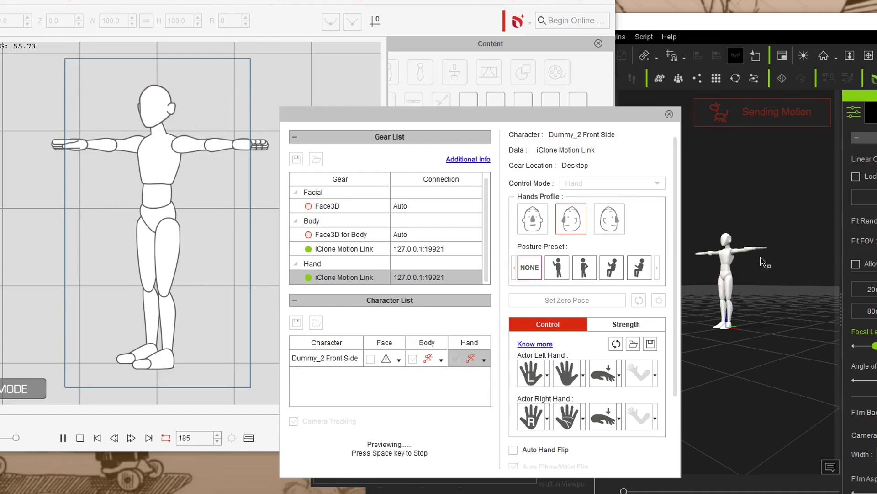
{"action": "left_click", "coordinate": [716, 25]}
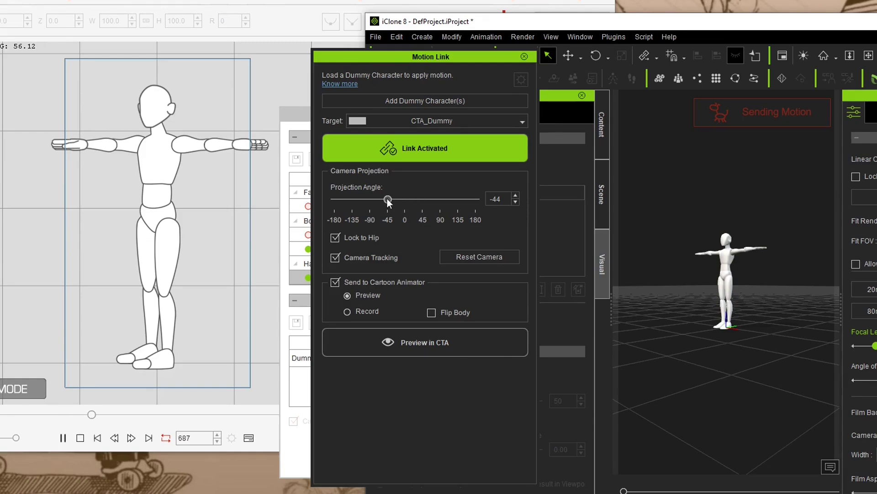
Try projection angles -15 and -171 on the live preview, then return to about -43.
{"action": "left_click_drag", "start_coordinate": [387, 198], "coordinate": [470, 207]}
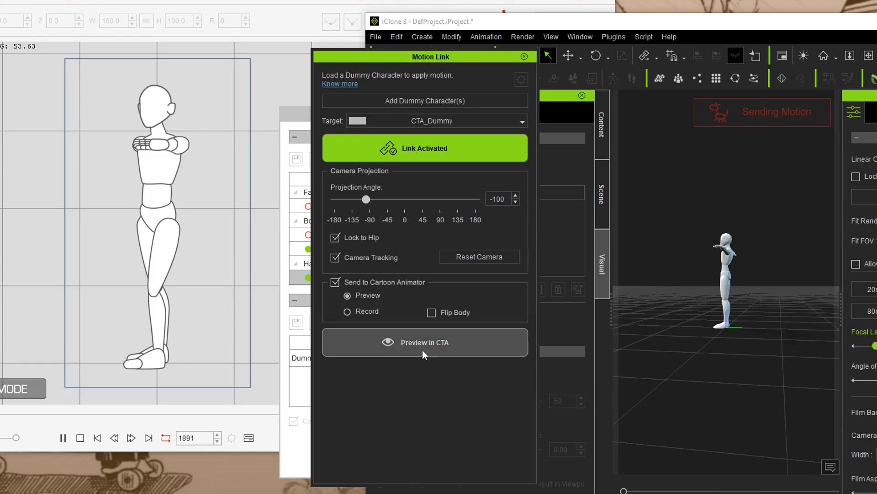
{"action": "left_click_drag", "start_coordinate": [366, 199], "coordinate": [394, 230]}
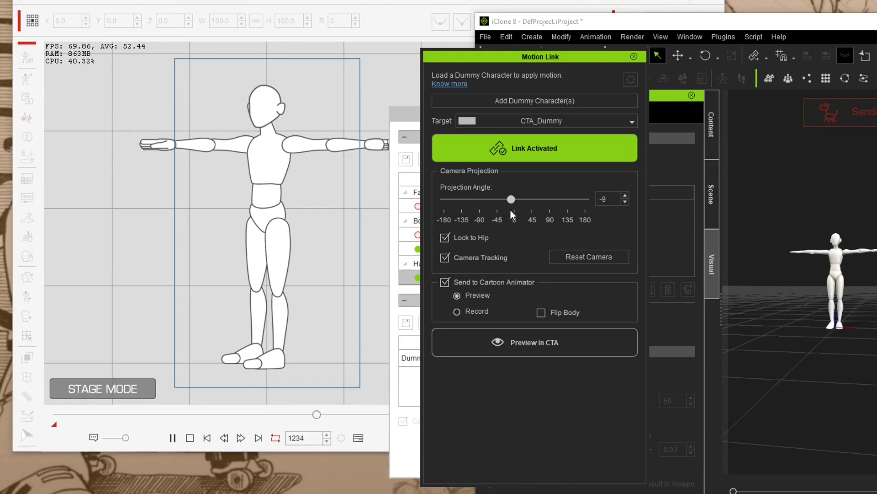
{"action": "left_click_drag", "start_coordinate": [511, 201], "coordinate": [501, 201]}
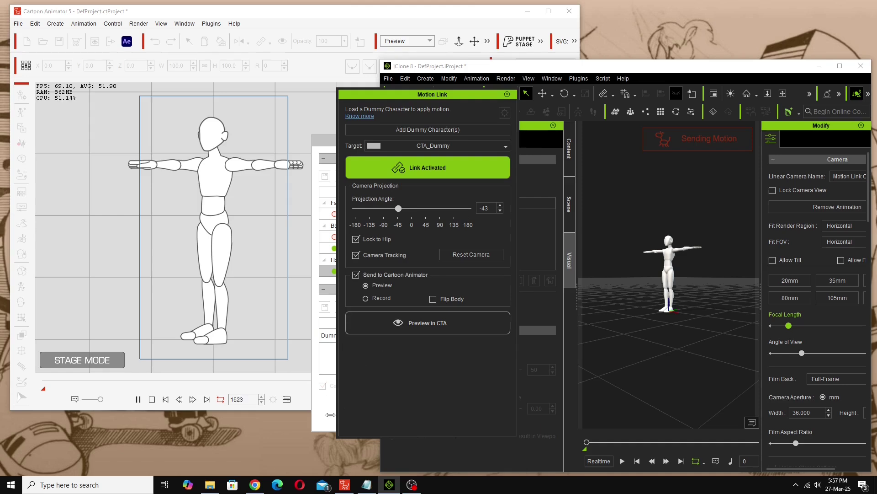
Dock the Motion Link panel beside the Content, Scene and Visual tabs, checking each tab.
{"action": "left_click", "coordinate": [325, 419]}
{"action": "left_click", "coordinate": [613, 68]}
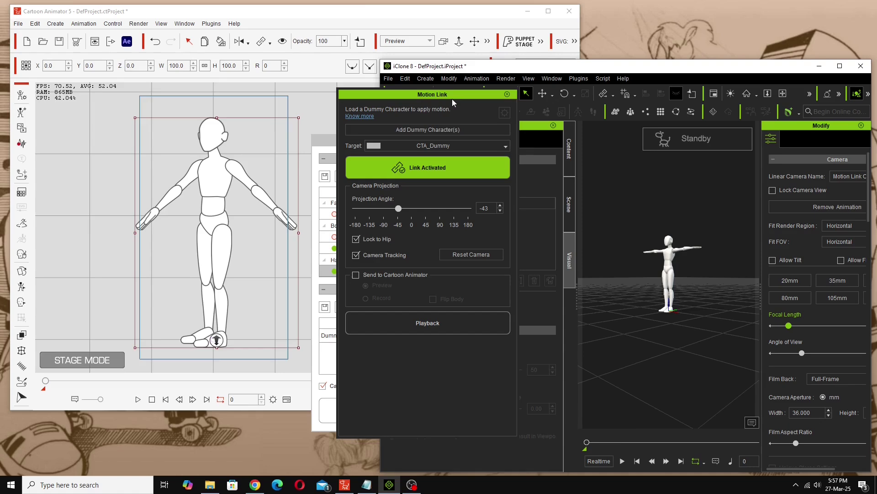
{"action": "left_click_drag", "start_coordinate": [451, 101], "coordinate": [495, 320]}
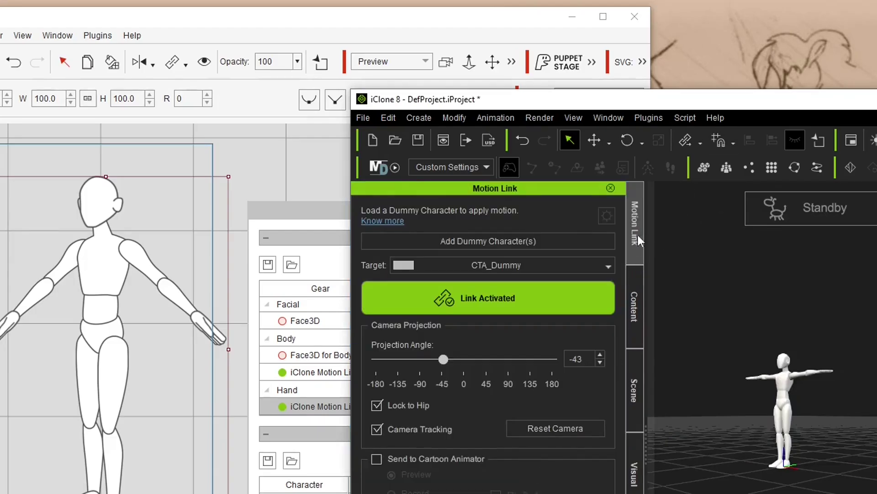
{"action": "left_click", "coordinate": [635, 306]}
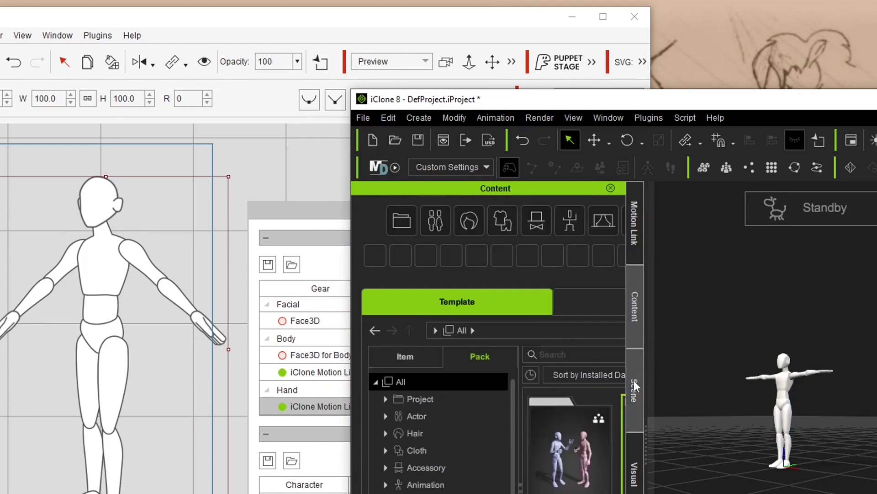
{"action": "left_click", "coordinate": [635, 390]}
{"action": "left_click", "coordinate": [633, 473]}
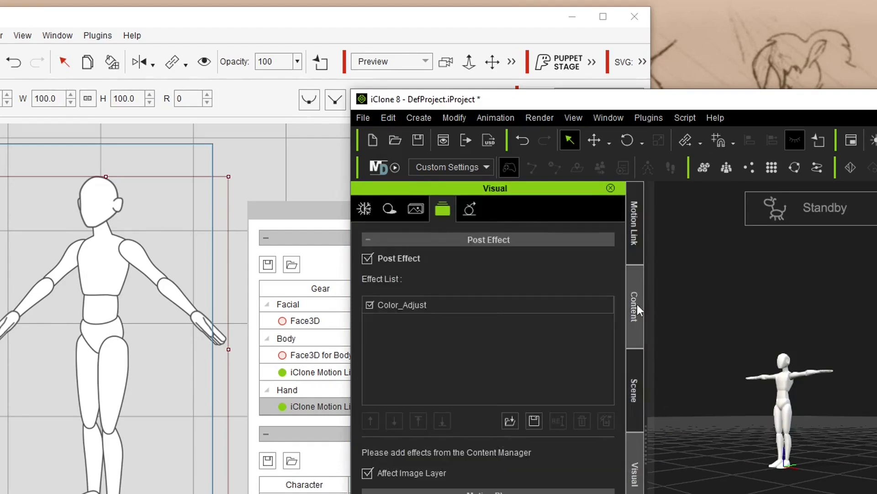
{"action": "left_click", "coordinate": [637, 242]}
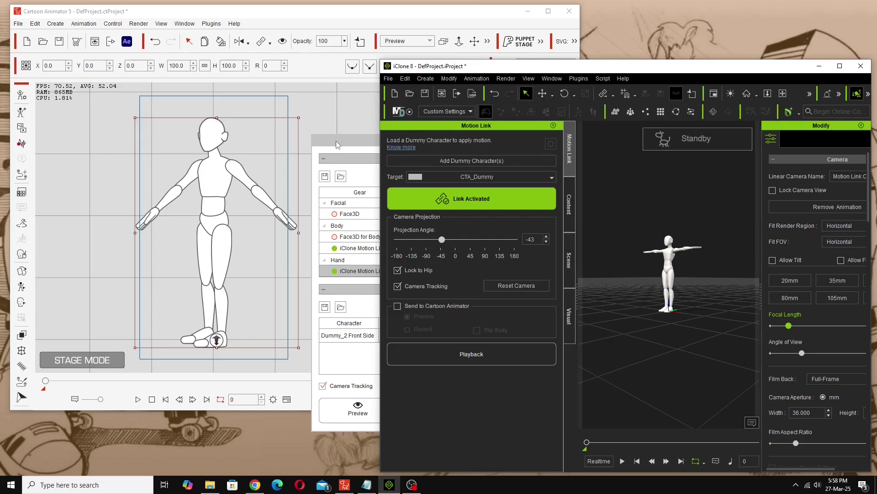
Move Cartoon Animator's Gear List window aside and bring iClone back in front.
{"action": "left_click", "coordinate": [284, 212]}
{"action": "left_click_drag", "start_coordinate": [283, 212], "coordinate": [477, 127]}
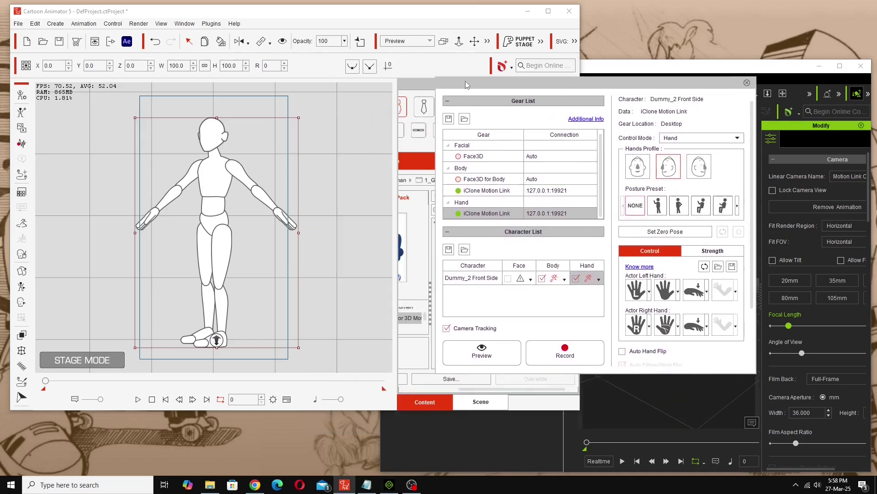
{"action": "left_click_drag", "start_coordinate": [466, 84], "coordinate": [0, 137]}
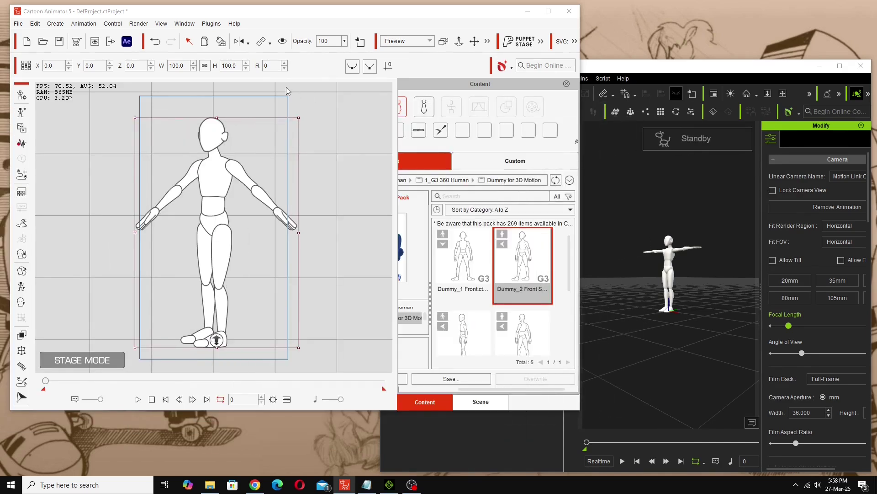
{"action": "left_click", "coordinate": [632, 115]}
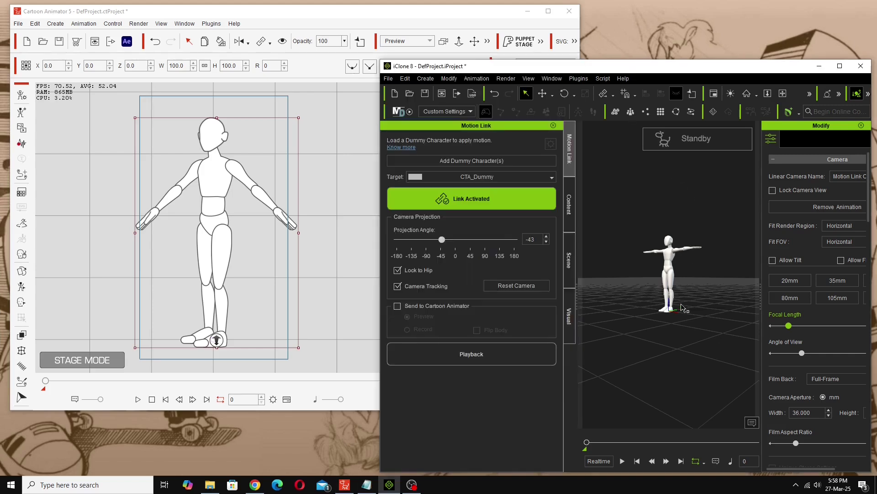
Select the CTA_Dummy and browse the Content library's Animation › Motion templates.
{"action": "left_click", "coordinate": [668, 263]}
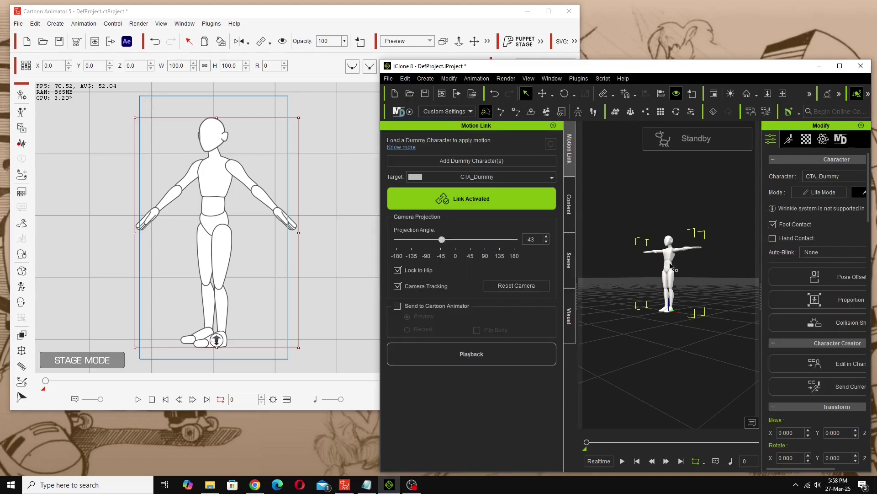
{"action": "scroll", "coordinate": [675, 274], "scroll_direction": "up", "scroll_amount": 5}
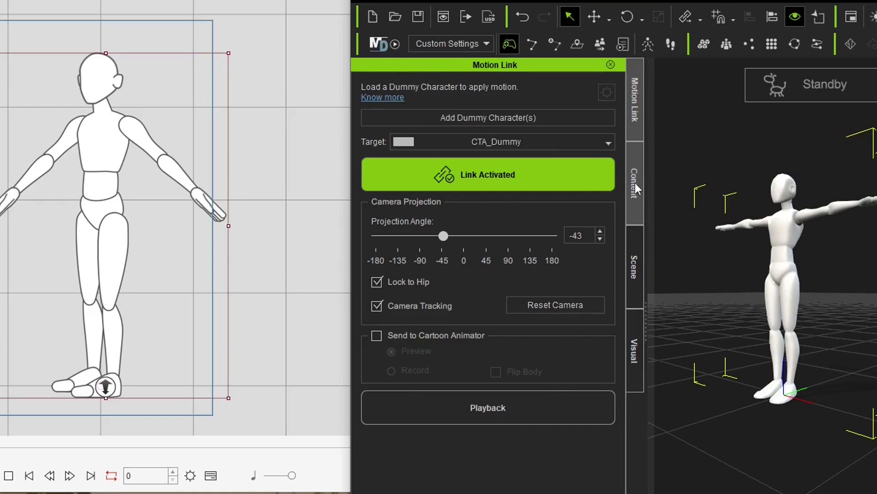
{"action": "left_click", "coordinate": [569, 204]}
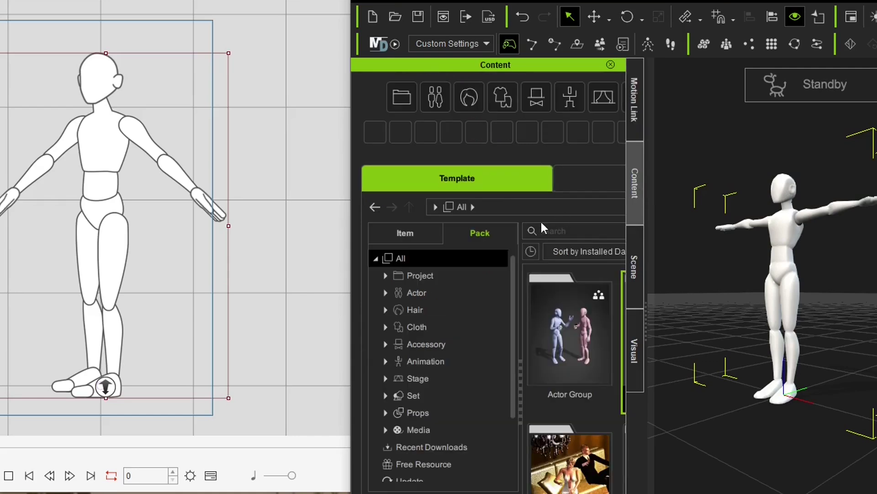
{"action": "left_click", "coordinate": [570, 102]}
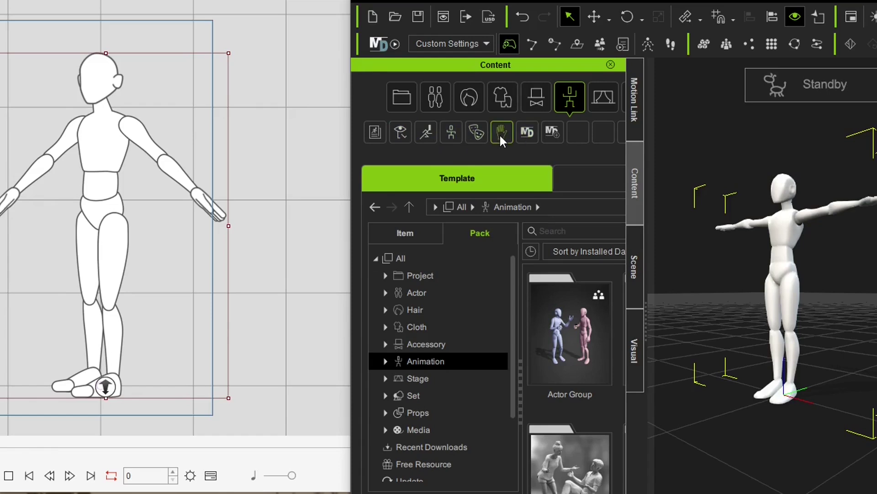
{"action": "left_click", "coordinate": [428, 132]}
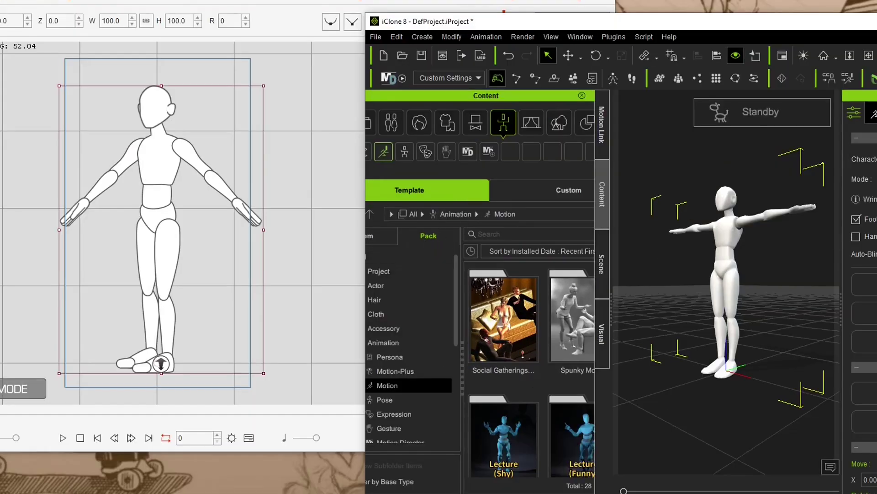
Apply Lecture - Funny.rlMotion to the CTA_Dummy and play the animation.
{"action": "scroll", "coordinate": [494, 365], "scroll_direction": "down", "scroll_amount": 5}
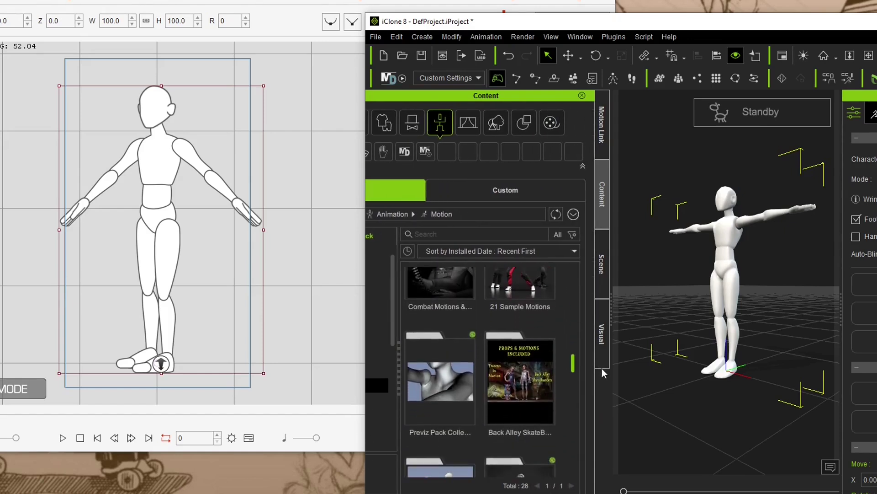
{"action": "scroll", "coordinate": [602, 372], "scroll_direction": "up", "scroll_amount": 5}
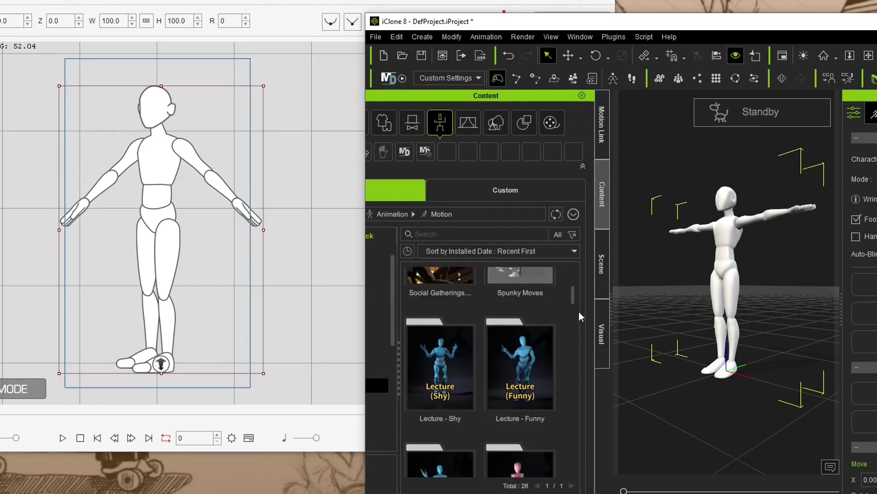
{"action": "double_click", "coordinate": [521, 366]}
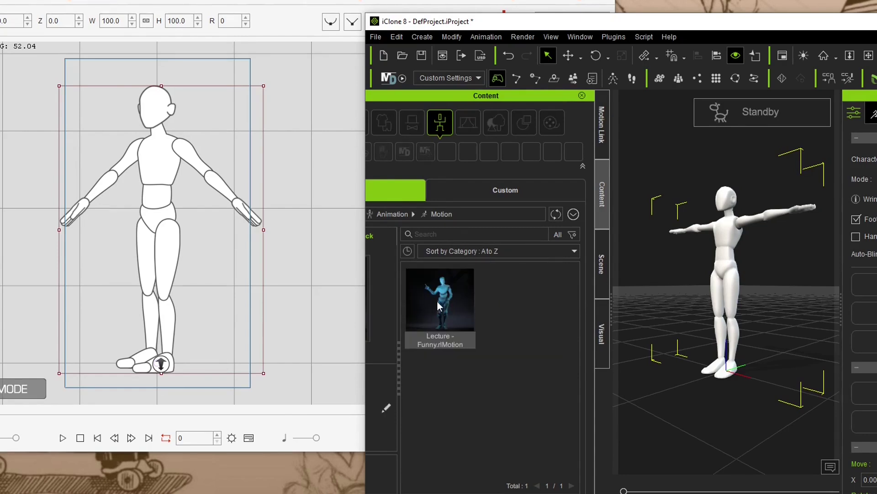
{"action": "left_click_drag", "start_coordinate": [438, 304], "coordinate": [800, 338]}
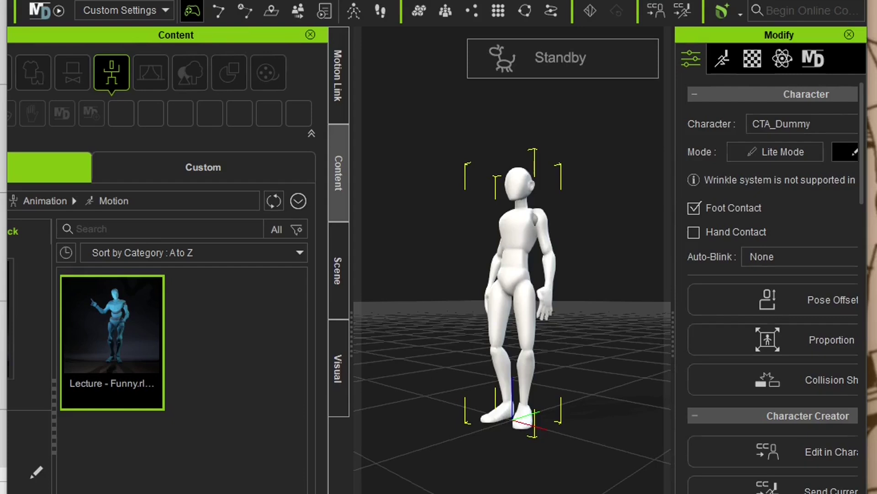
{"action": "key", "text": "space"}
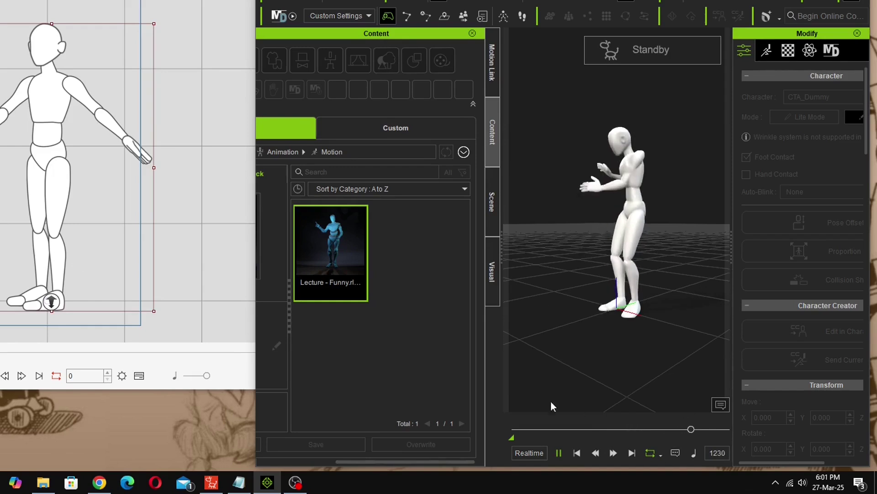
Stop playback, show the Timeline, then play and pause the lecture motion.
{"action": "left_click", "coordinate": [577, 453]}
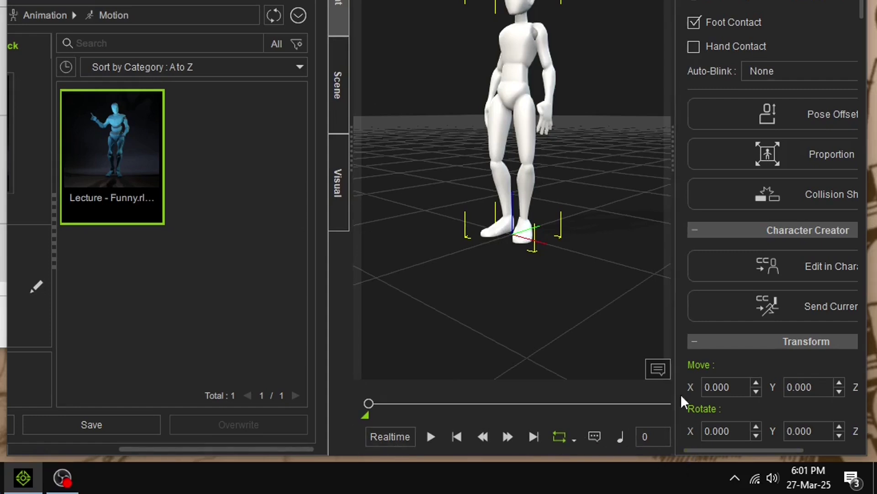
{"action": "left_click", "coordinate": [389, 117]}
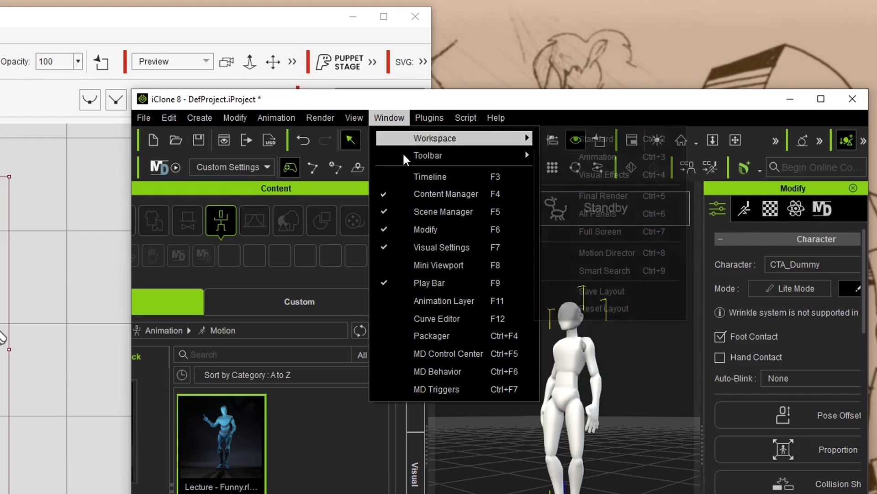
{"action": "left_click", "coordinate": [429, 179]}
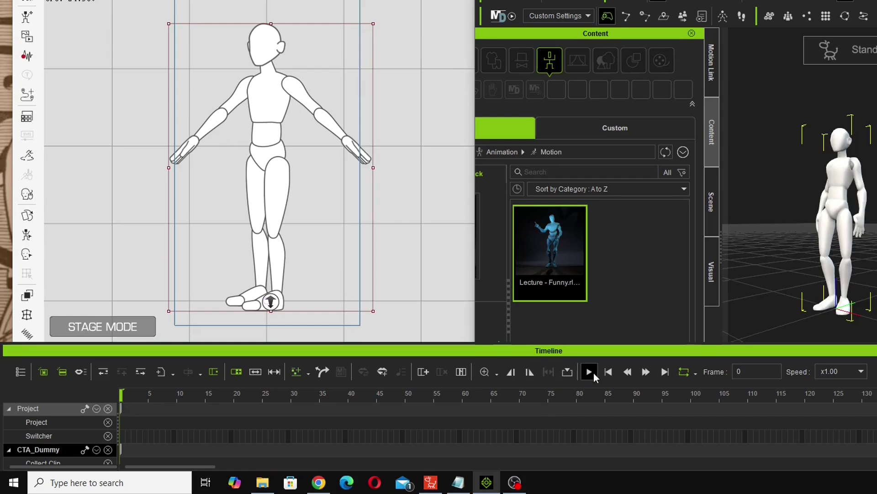
{"action": "left_click", "coordinate": [472, 396]}
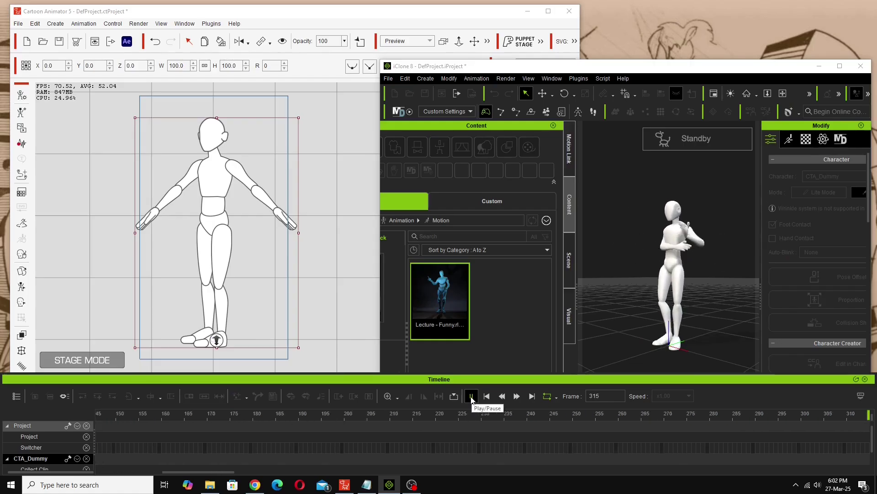
{"action": "left_click", "coordinate": [472, 396]}
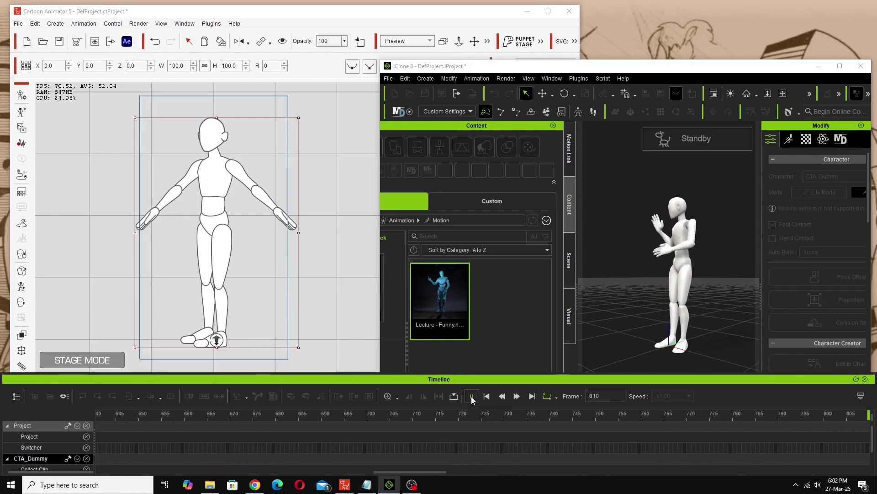
Jump to frame 816 and close the Timeline with F3.
{"action": "left_click_drag", "start_coordinate": [424, 472], "coordinate": [443, 476]}
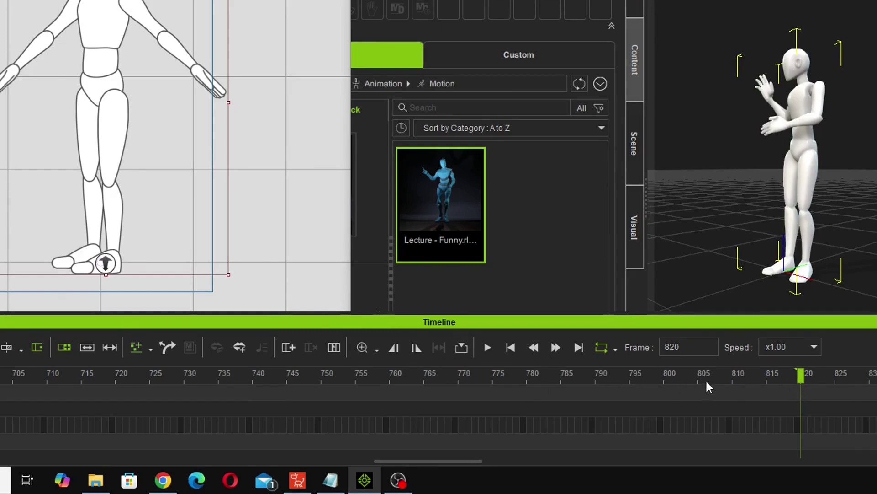
{"action": "left_click", "coordinate": [773, 375]}
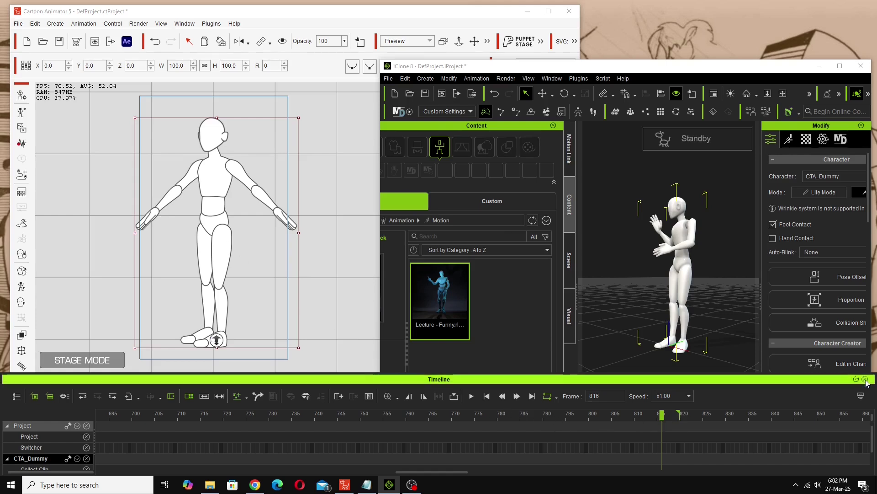
{"action": "key", "text": "F3"}
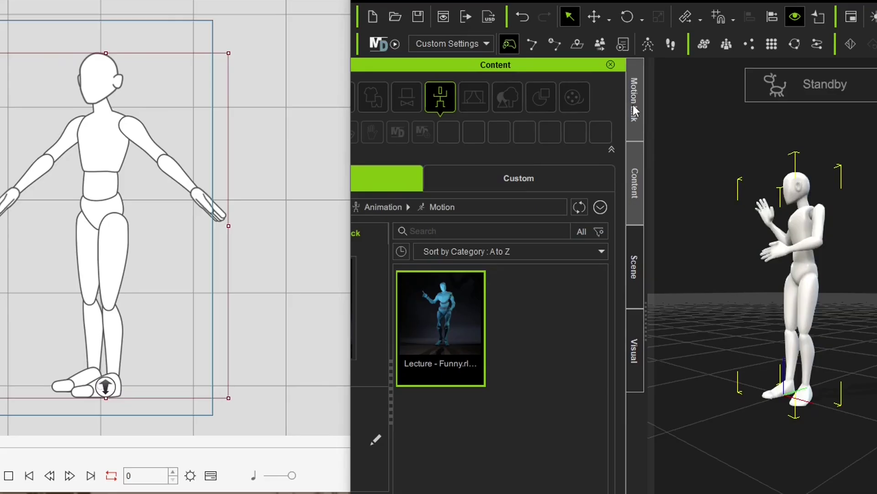
Preview the Lecture - Funny motion live on Cartoon Animator's dummy through Motion Link, then stop it.
{"action": "left_click", "coordinate": [635, 100]}
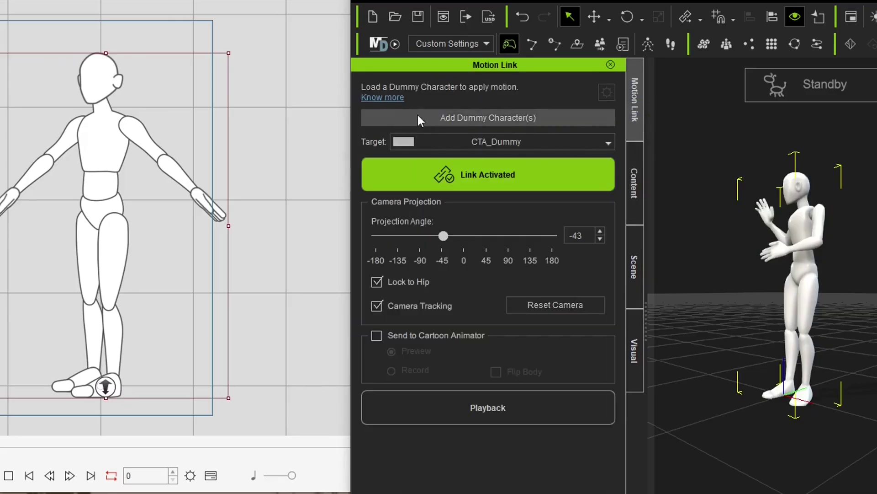
{"action": "left_click", "coordinate": [377, 336]}
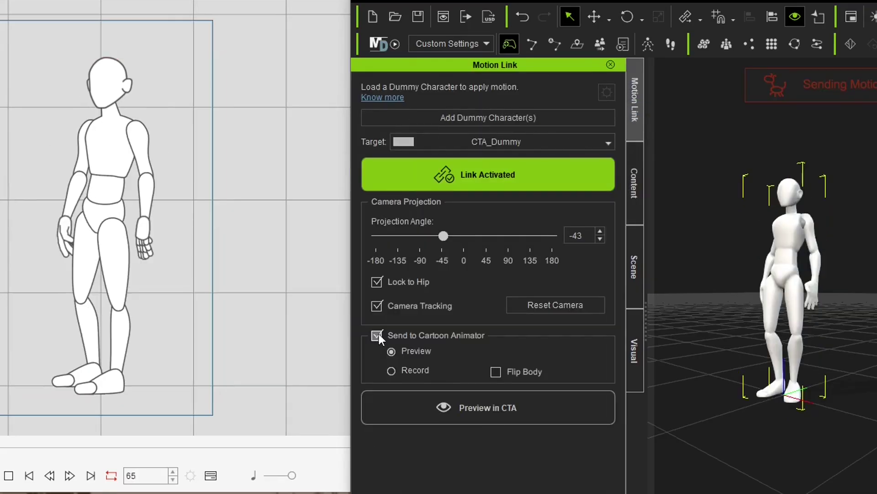
{"action": "left_click", "coordinate": [476, 408]}
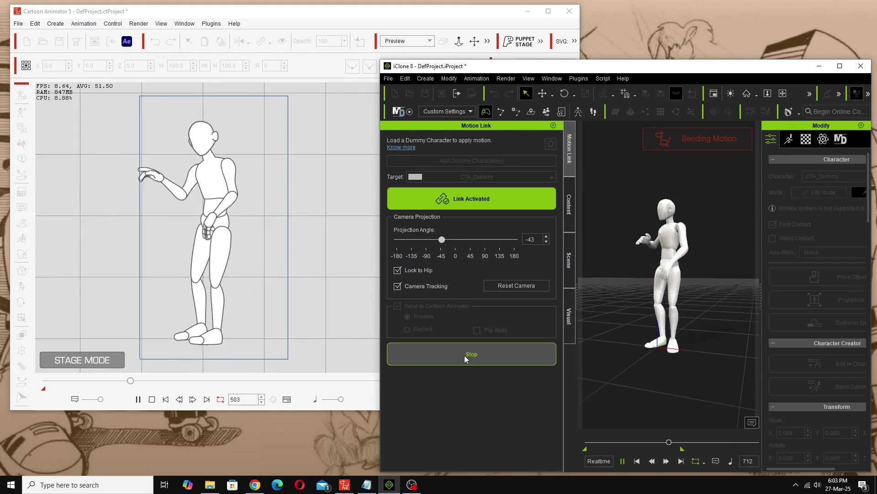
{"action": "left_click", "coordinate": [465, 355]}
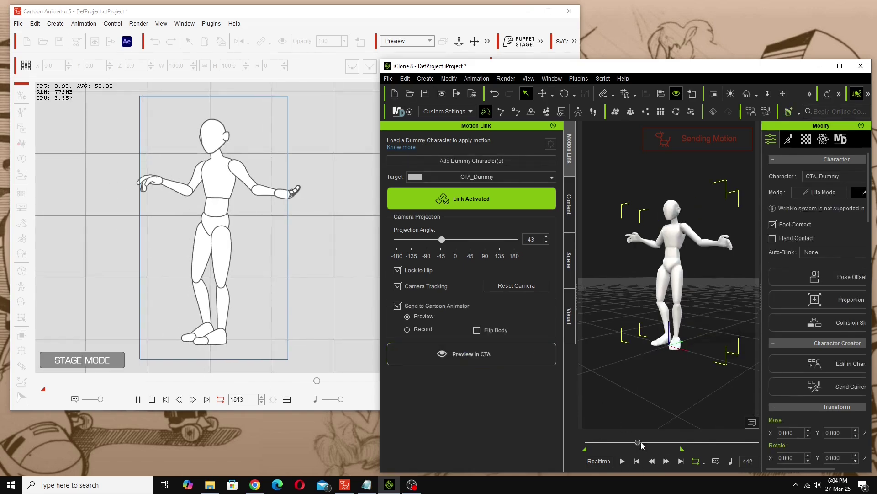
{"action": "mouse_move", "coordinate": [641, 443]}
{"action": "left_mouse_down"}
{"action": "mouse_move", "coordinate": [628, 443]}
{"action": "mouse_move", "coordinate": [646, 447]}
{"action": "left_mouse_up"}
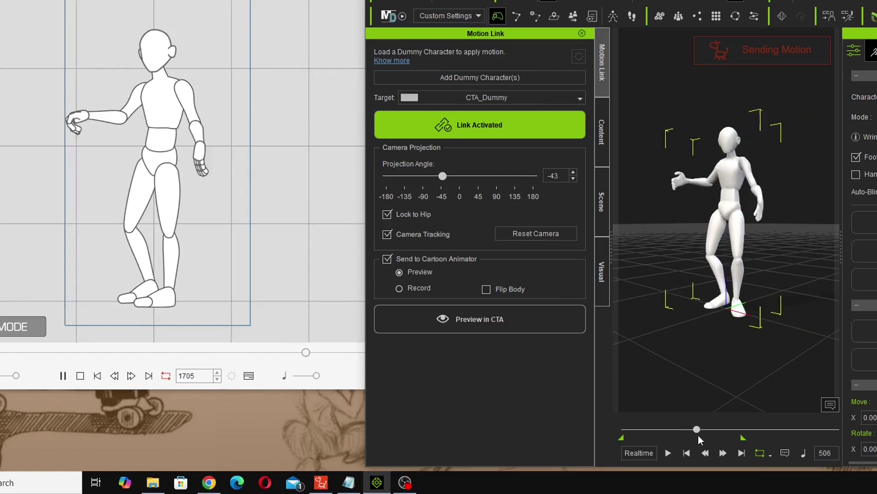
{"action": "left_click_drag", "start_coordinate": [698, 435], "coordinate": [601, 448]}
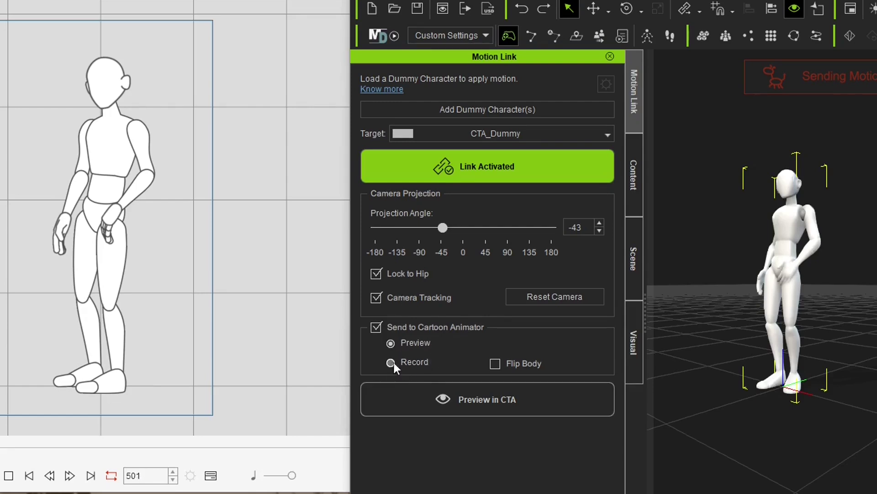
Disable camera tracking and move the Motion LIVE dialog aside to reveal the Content panel.
{"action": "left_click", "coordinate": [376, 298]}
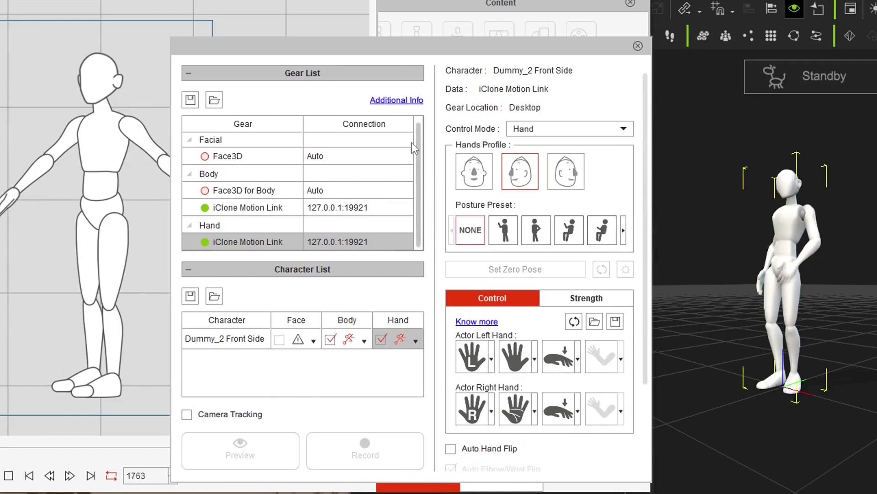
{"action": "left_click_drag", "start_coordinate": [426, 48], "coordinate": [294, 26]}
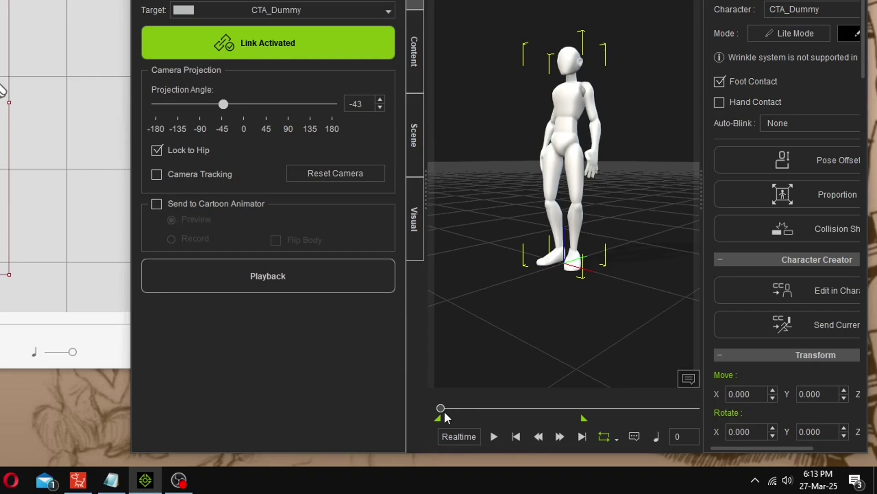
Send to Cartoon Animator in Record mode and record the motion through frame 416.
{"action": "left_click", "coordinate": [157, 204]}
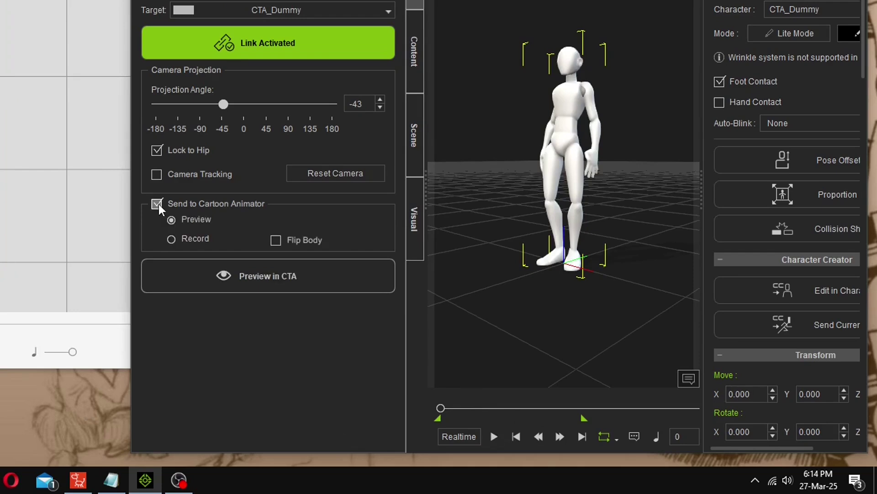
{"action": "left_click", "coordinate": [172, 240]}
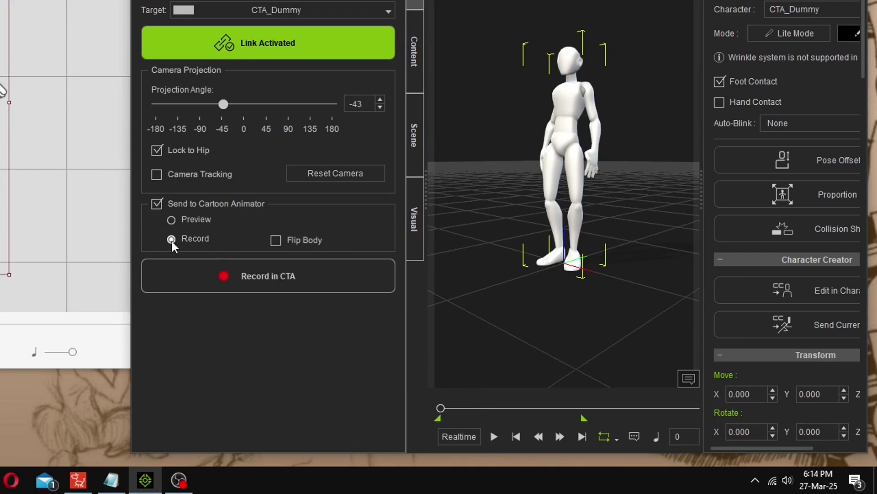
{"action": "left_click", "coordinate": [269, 276]}
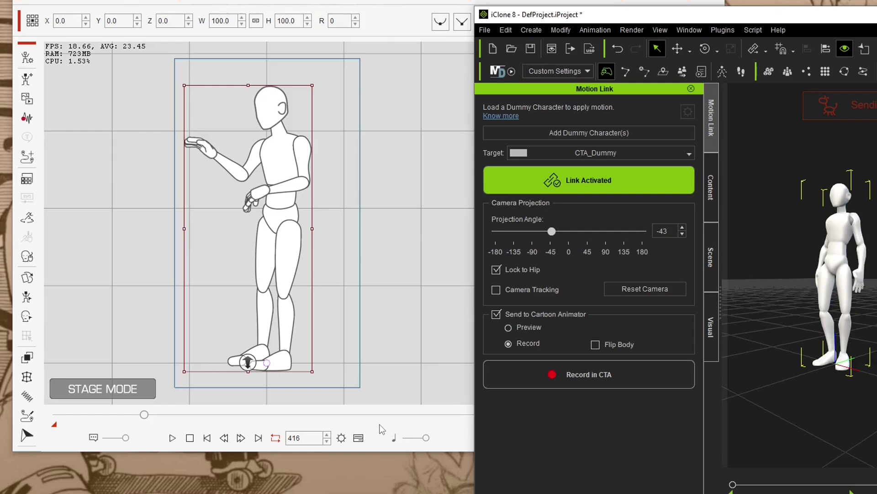
In Cartoon Animator, replay the recorded motion from frame 0 and stop it.
{"action": "left_click", "coordinate": [382, 429]}
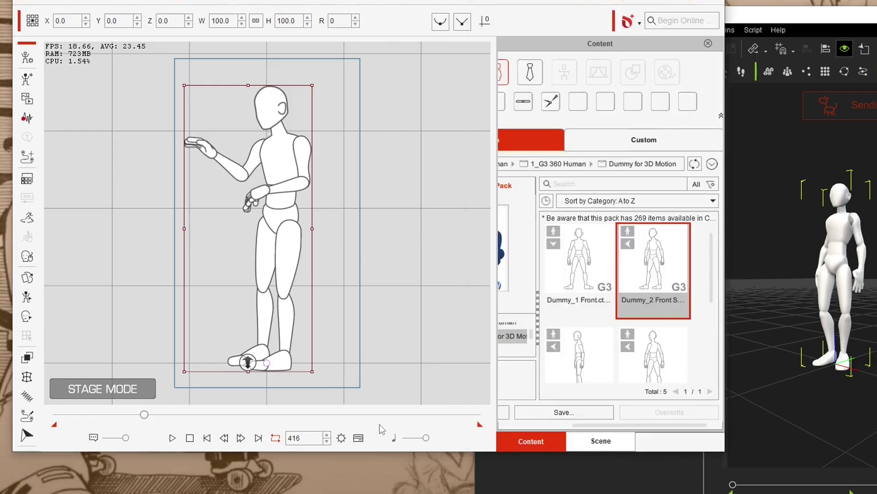
{"action": "left_click", "coordinate": [189, 438]}
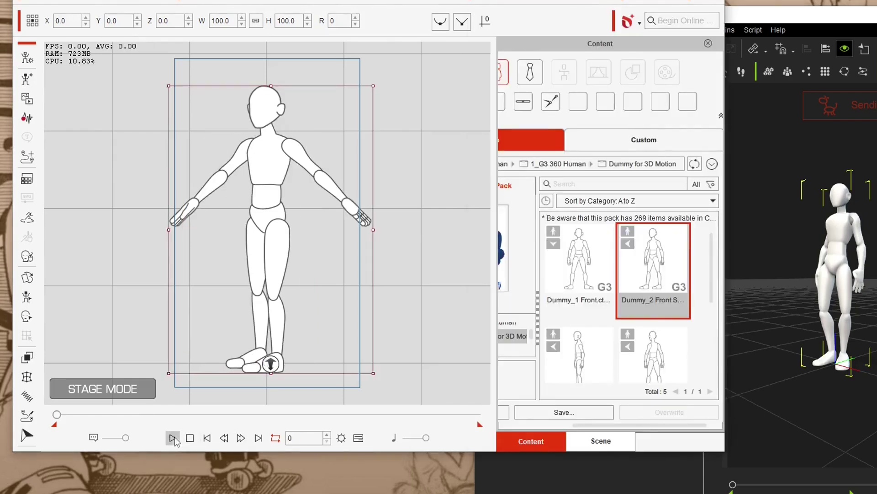
{"action": "left_click", "coordinate": [172, 437]}
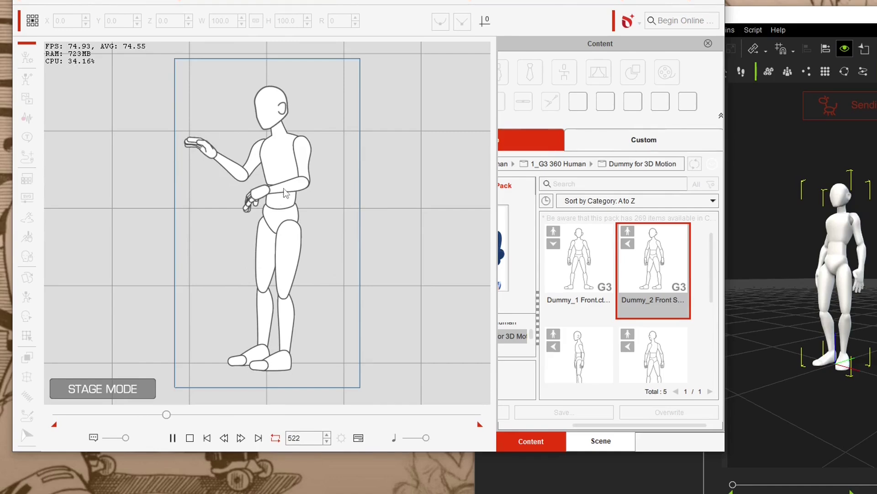
{"action": "left_click", "coordinate": [358, 437]}
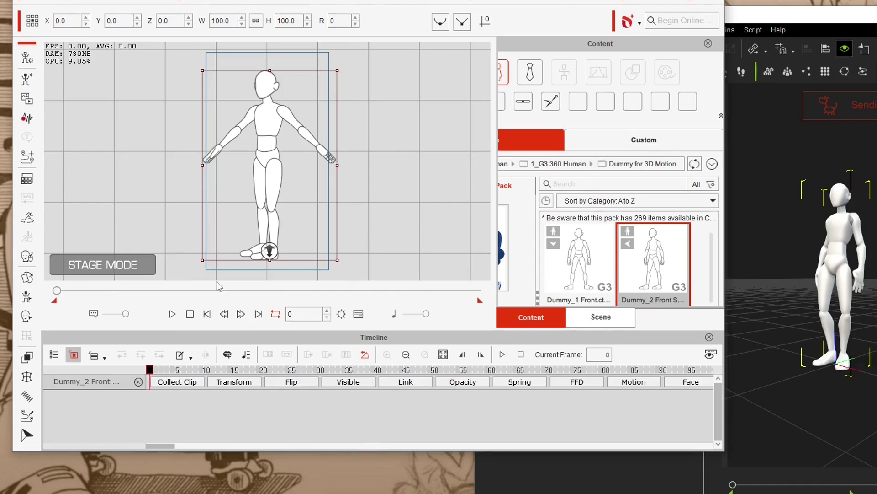
Expand the dummy's Motion track and set the project end frame to 416.
{"action": "left_click", "coordinate": [616, 382]}
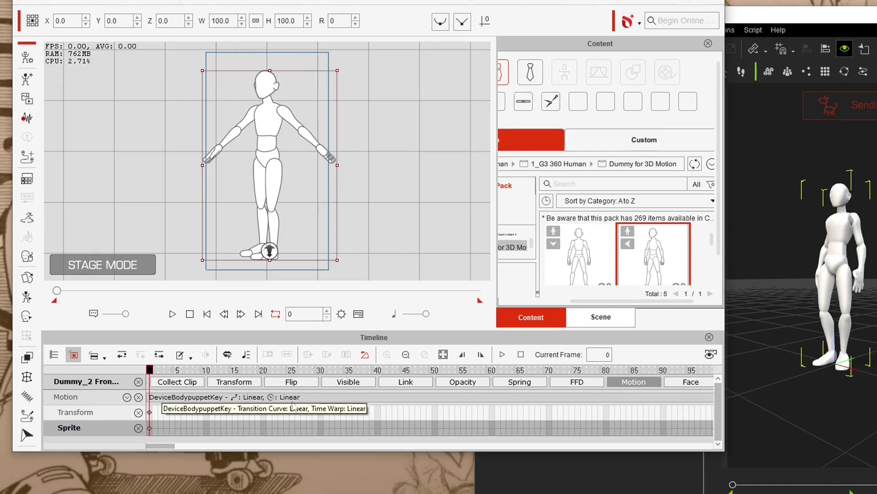
{"action": "left_click_drag", "start_coordinate": [166, 446], "coordinate": [272, 489]}
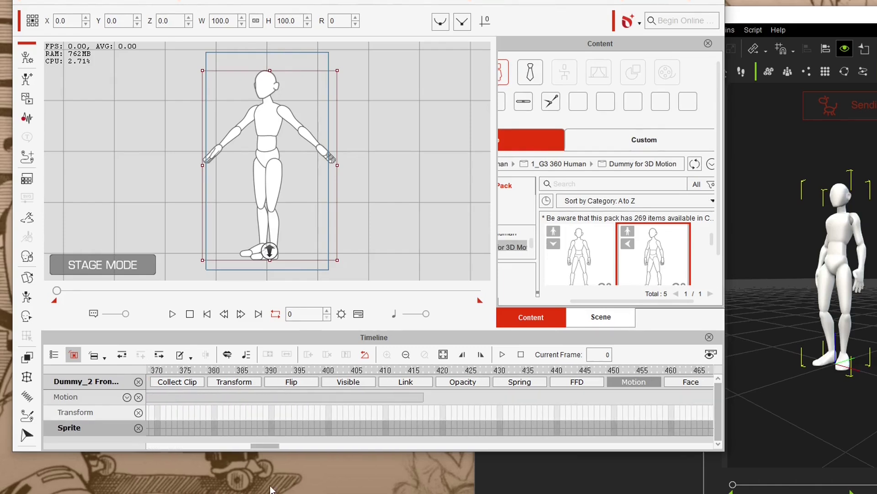
{"action": "left_click", "coordinate": [421, 371]}
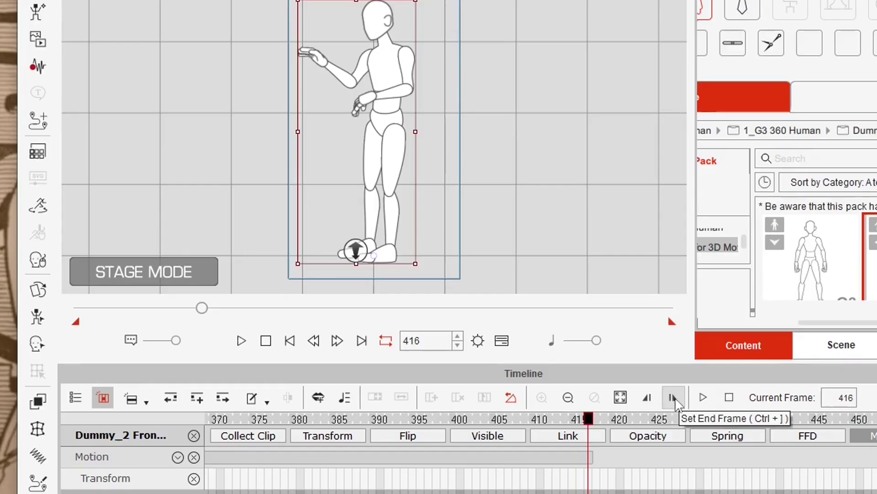
{"action": "left_click", "coordinate": [672, 397]}
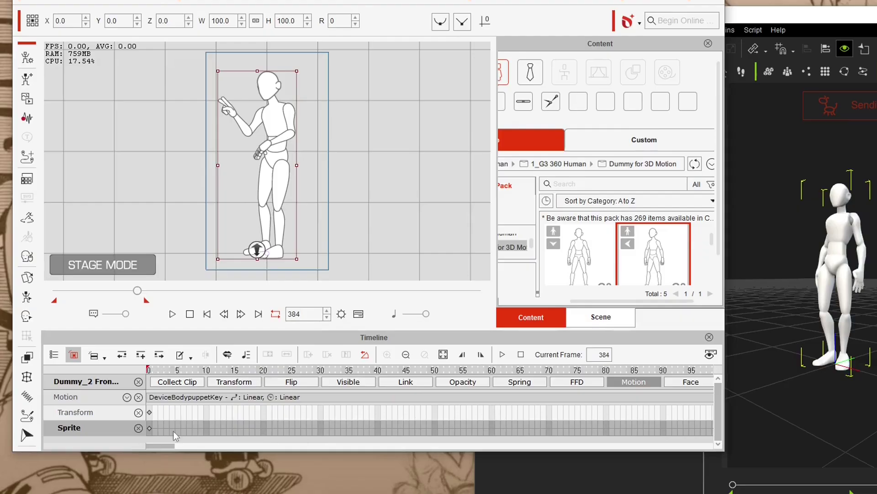
Scrub to frame 34 and open the Layer Editor.
{"action": "left_click_drag", "start_coordinate": [172, 374], "coordinate": [327, 411]}
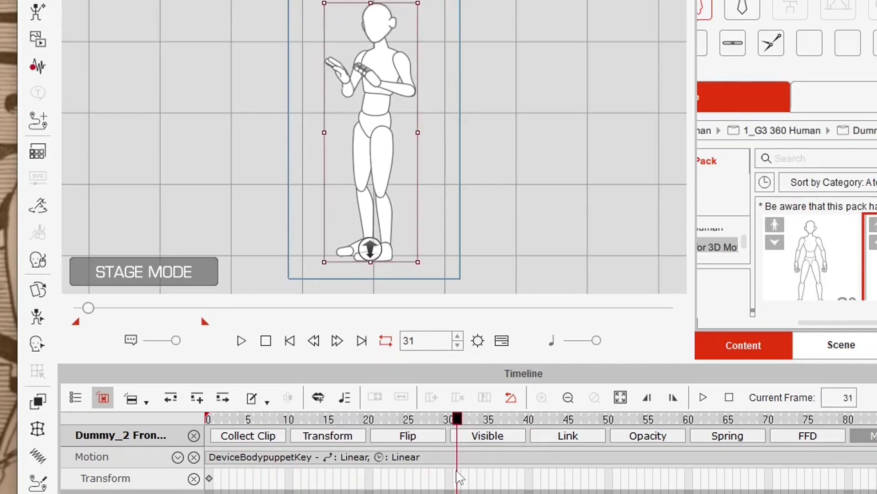
{"action": "left_click_drag", "start_coordinate": [459, 477], "coordinate": [481, 476]}
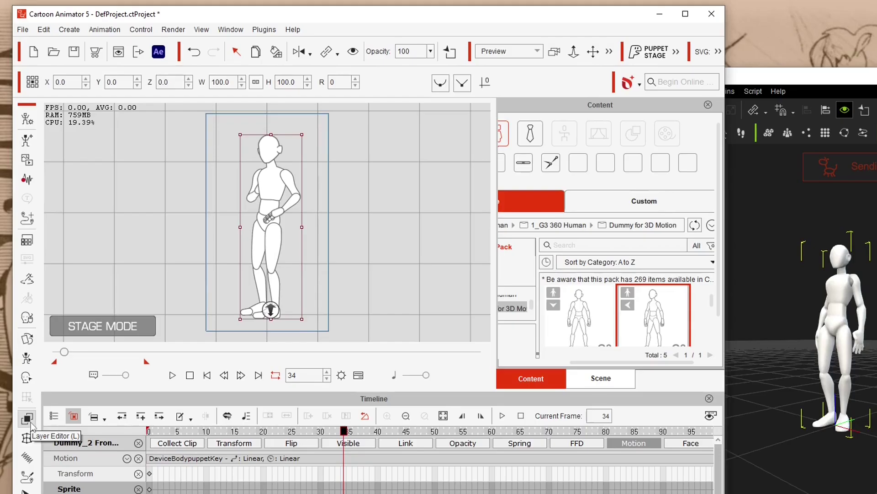
{"action": "left_click", "coordinate": [31, 421]}
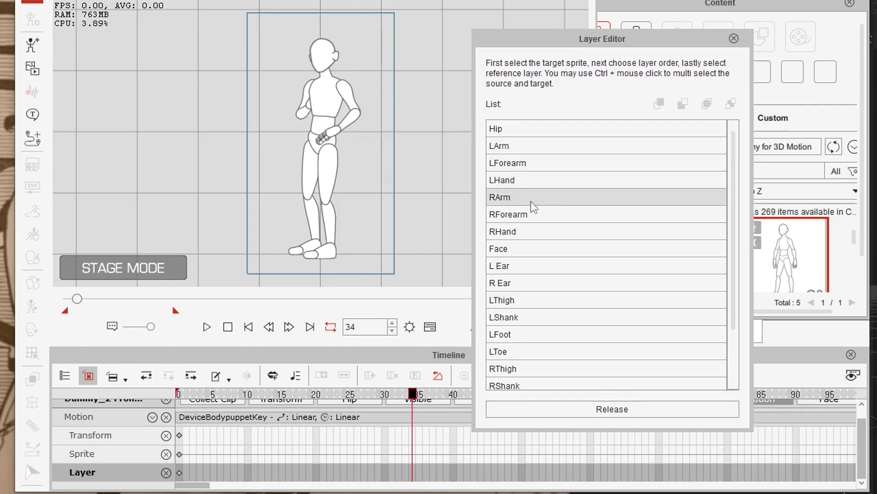
Reorder the RArm and RHand layers relative to the chest.
{"action": "left_click", "coordinate": [505, 199]}
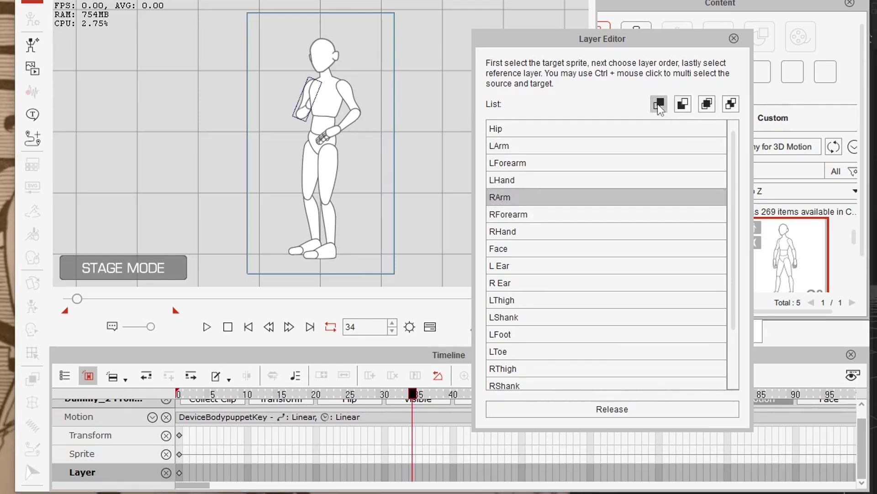
{"action": "left_click", "coordinate": [658, 105]}
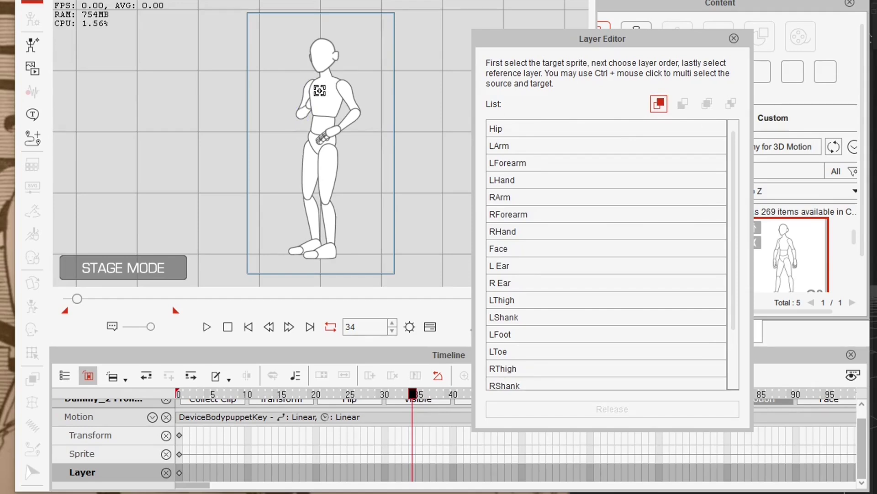
{"action": "left_click", "coordinate": [320, 94]}
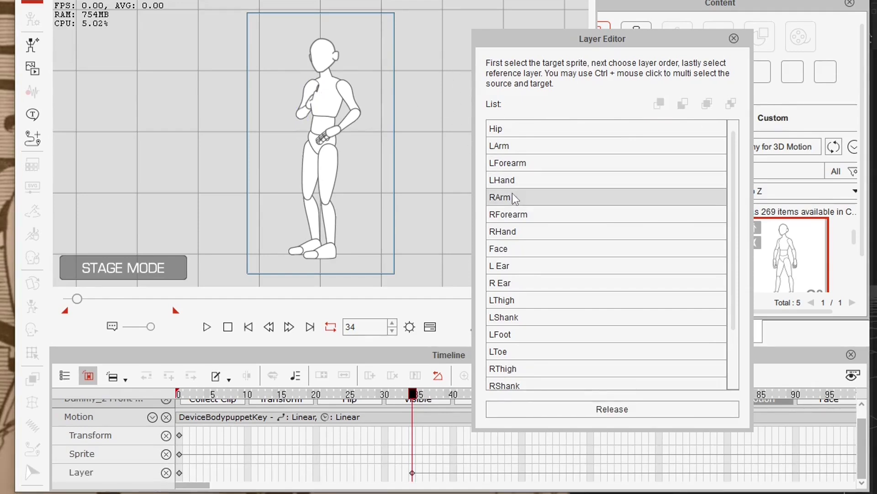
{"action": "left_click", "coordinate": [515, 232]}
{"action": "left_click", "coordinate": [659, 105]}
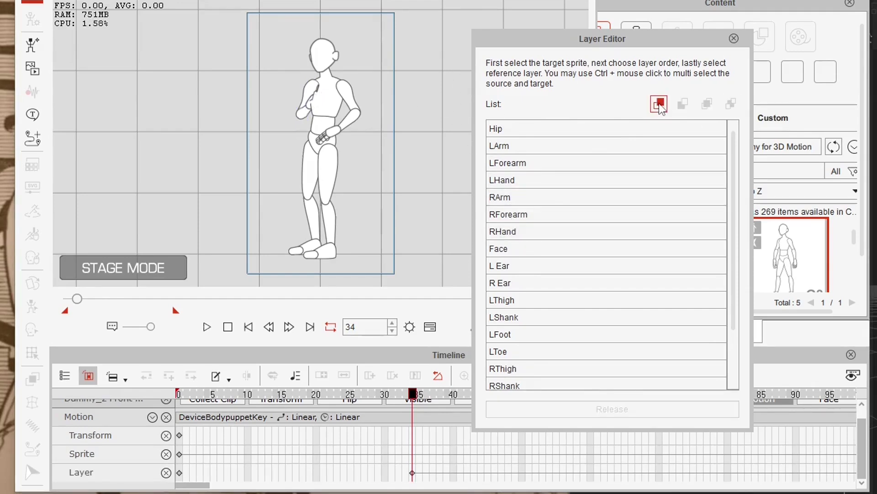
{"action": "left_click", "coordinate": [327, 103]}
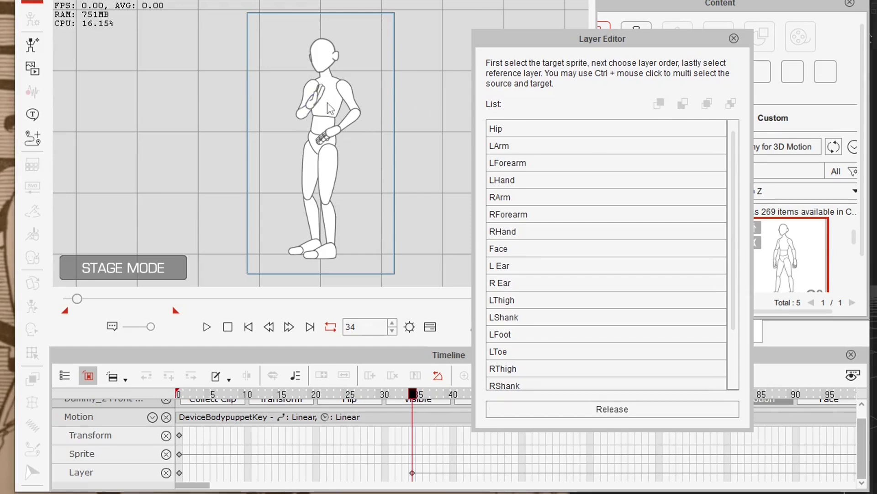
Give RArm a different layer order against the chest, play to check, and close the editor.
{"action": "left_click", "coordinate": [500, 197]}
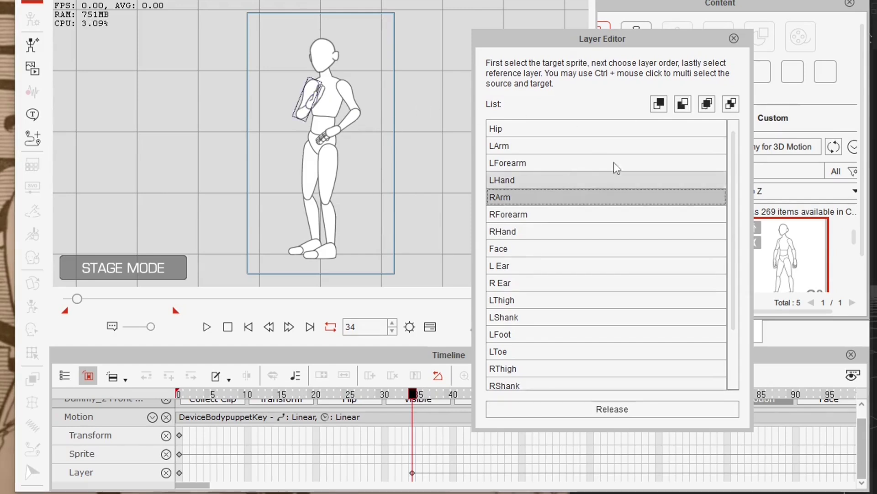
{"action": "left_click", "coordinate": [683, 104]}
{"action": "left_click", "coordinate": [330, 101]}
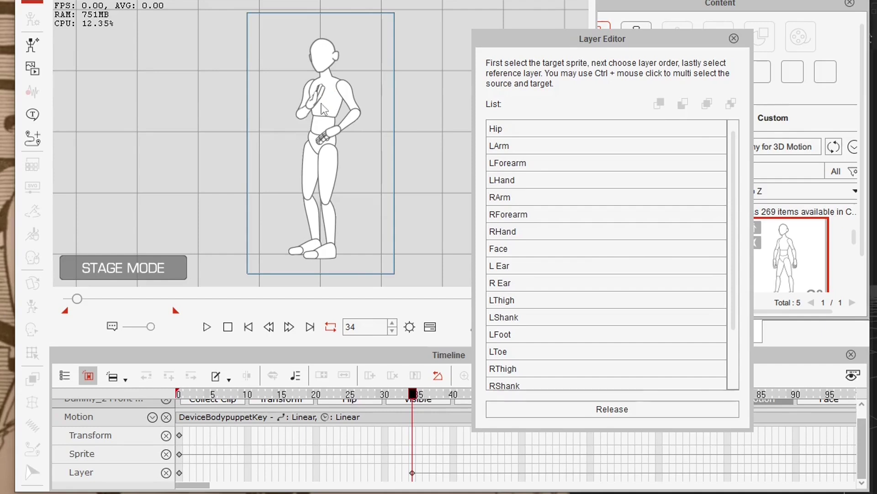
{"action": "left_click", "coordinate": [521, 215]}
{"action": "key", "text": "space"}
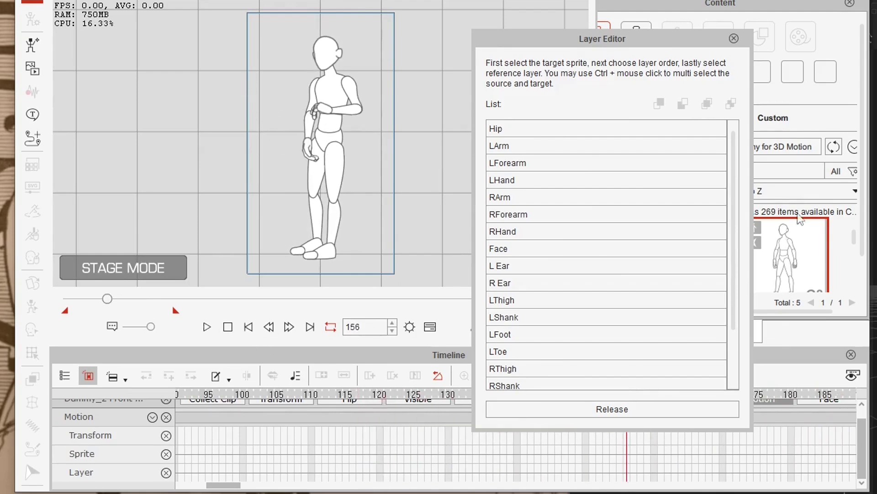
{"action": "left_click", "coordinate": [734, 38]}
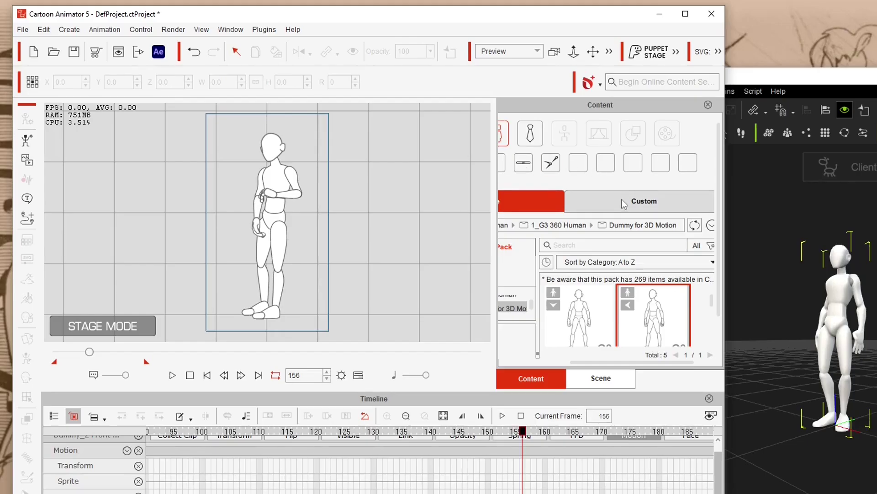
Select the dummy's Motion clip and browse to Custom > Animation > 2D Motion > Demo Motions.
{"action": "left_click", "coordinate": [625, 204]}
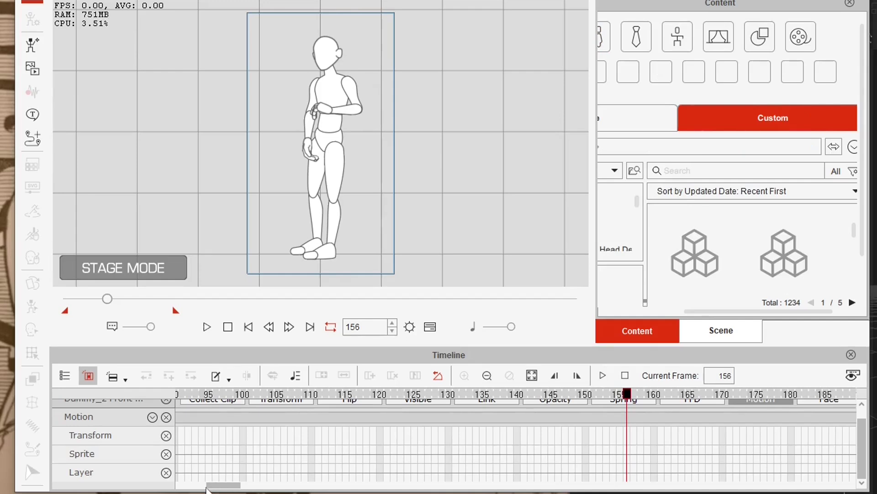
{"action": "left_click", "coordinate": [180, 487]}
{"action": "left_click", "coordinate": [254, 417]}
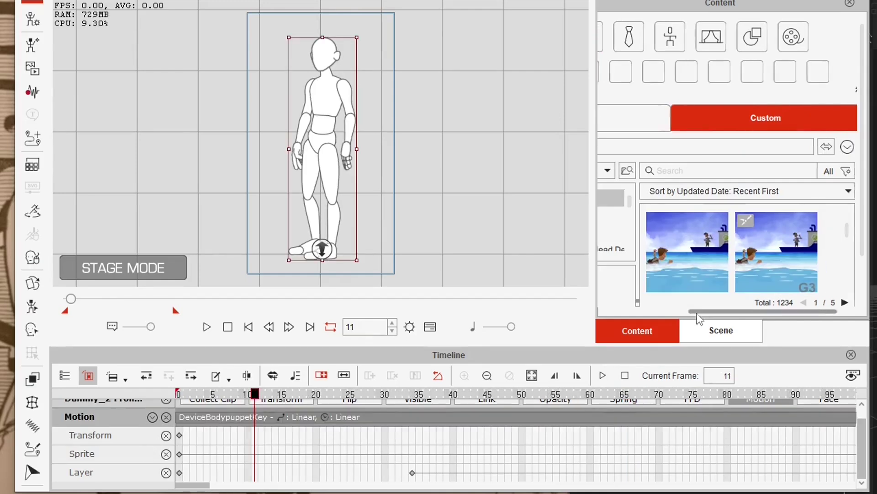
{"action": "left_click", "coordinate": [638, 312]}
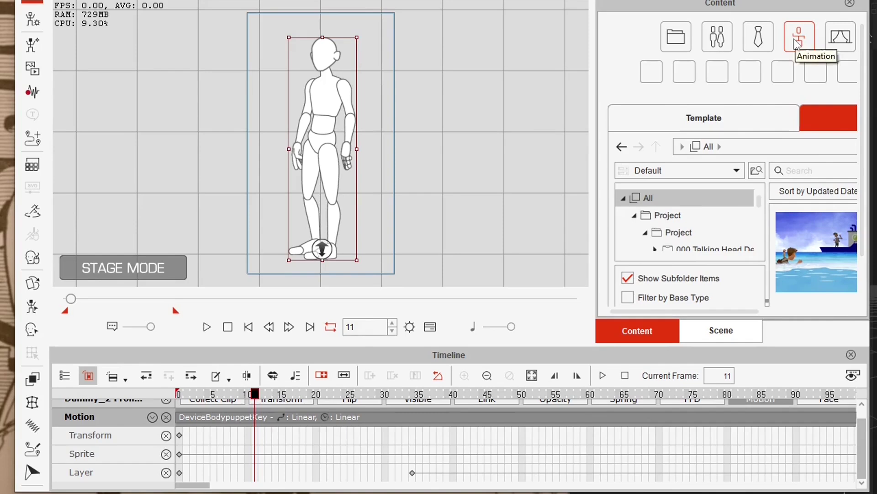
{"action": "left_click", "coordinate": [793, 40]}
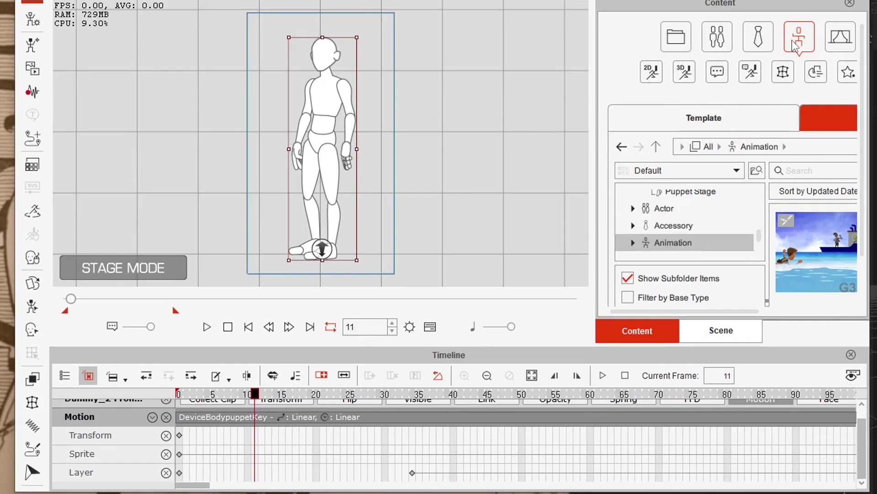
{"action": "left_click", "coordinate": [663, 220]}
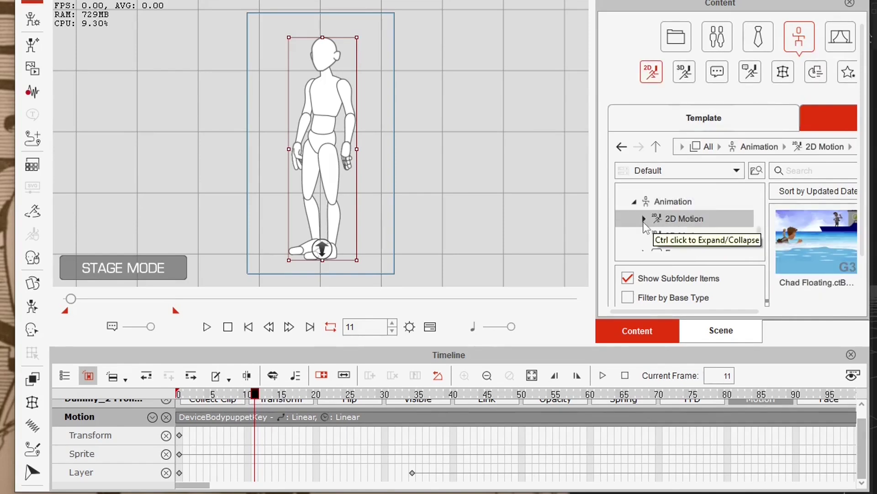
{"action": "left_click", "coordinate": [644, 219]}
{"action": "left_click", "coordinate": [701, 236]}
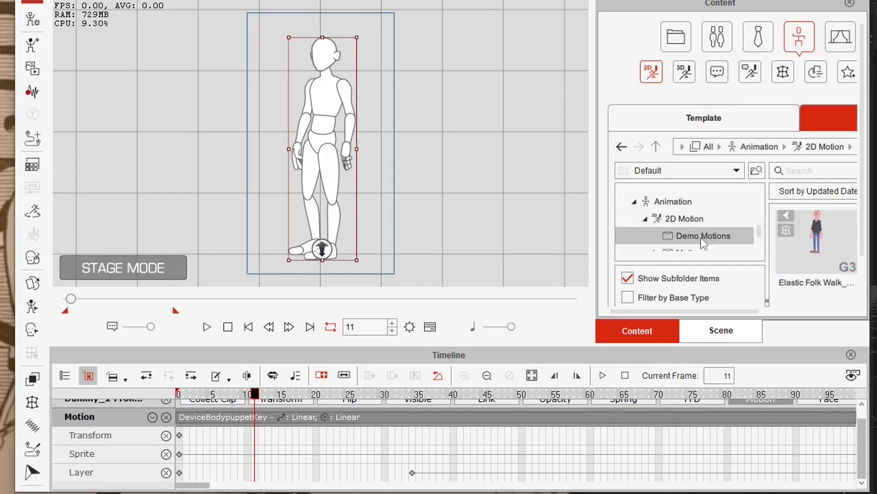
{"action": "scroll", "coordinate": [780, 312], "scroll_direction": "right", "scroll_amount": 5}
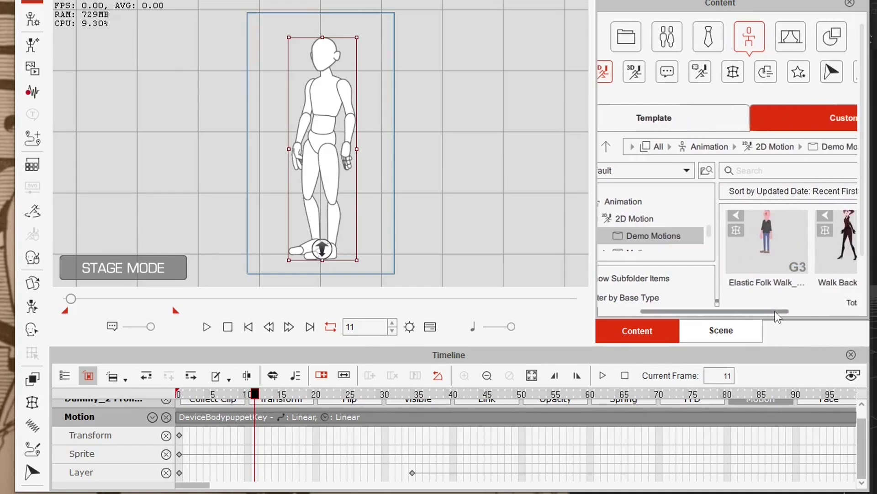
{"action": "scroll", "coordinate": [778, 312], "scroll_direction": "down", "scroll_amount": 2}
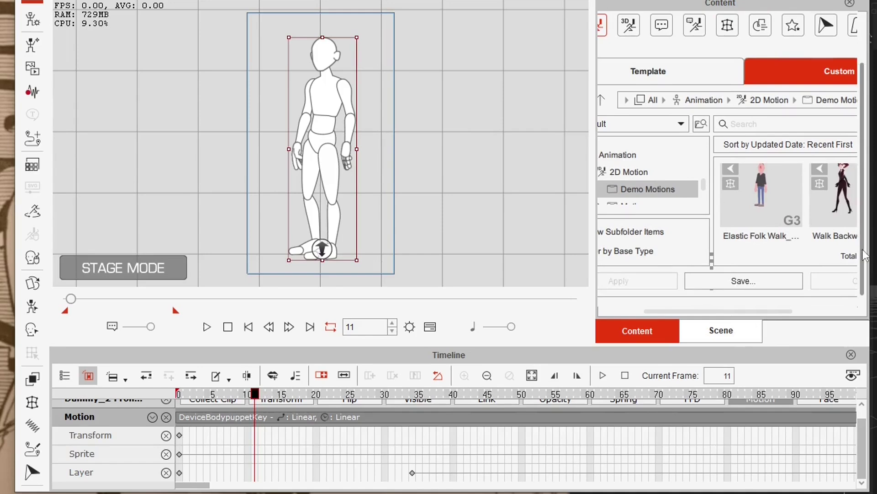
Save the motion as 'Iclone8 Motion test' and return to the first frame.
{"action": "left_click", "coordinate": [734, 286]}
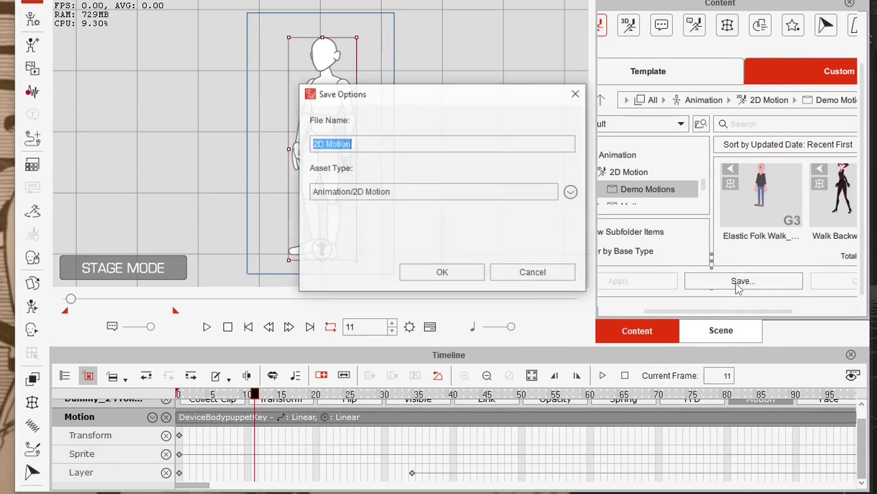
{"action": "key", "text": "BackSpace"}
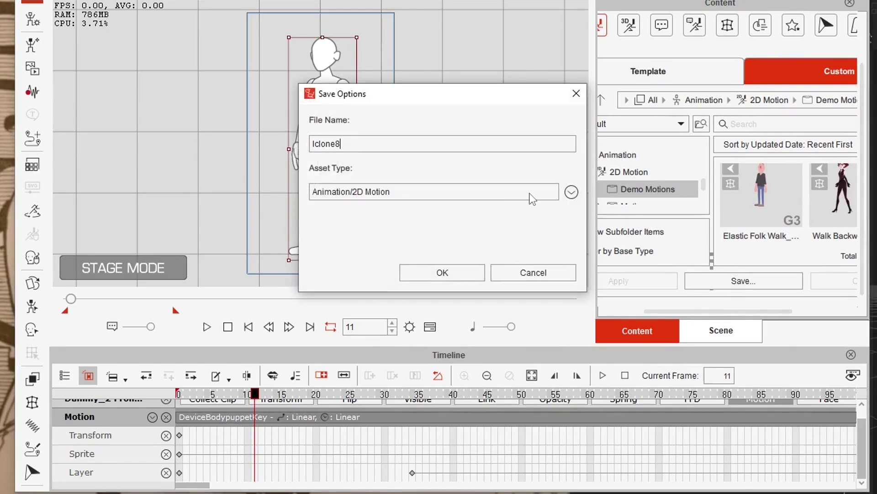
{"action": "type", "text": "Iclone8 Motion test"}
{"action": "key", "text": "Return"}
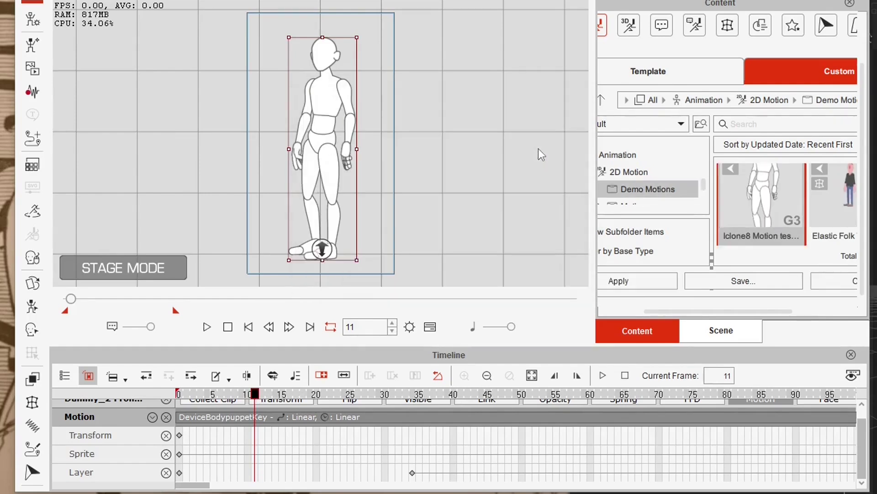
{"action": "key", "text": "Home"}
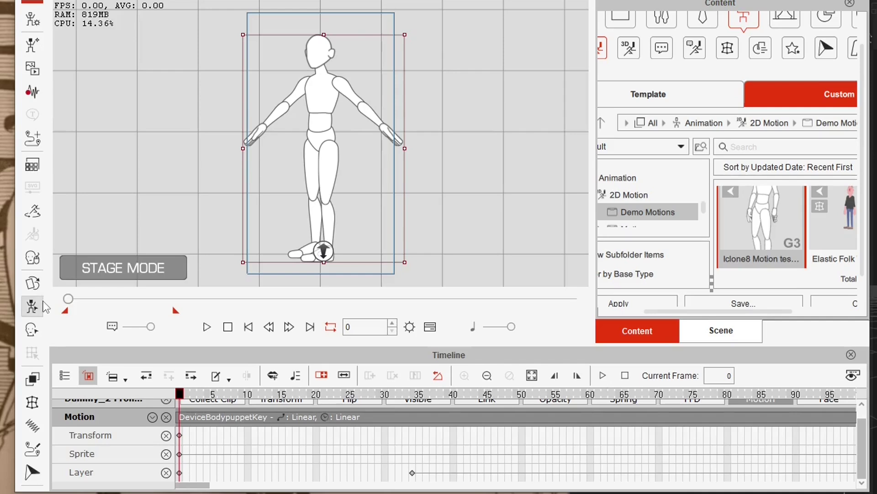
{"action": "right_click", "coordinate": [324, 93]}
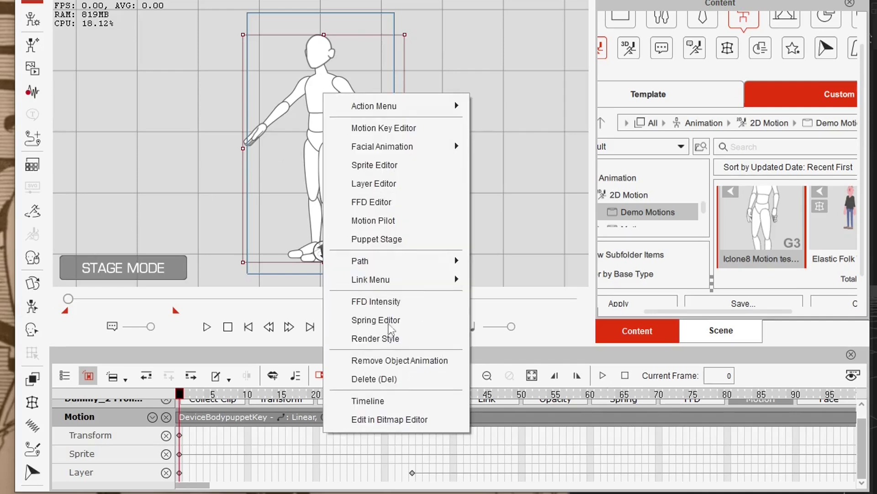
Remove the dummy's object animation, confirm it no longer moves, and apply the Iclone8 Motion test clip.
{"action": "left_click", "coordinate": [409, 361]}
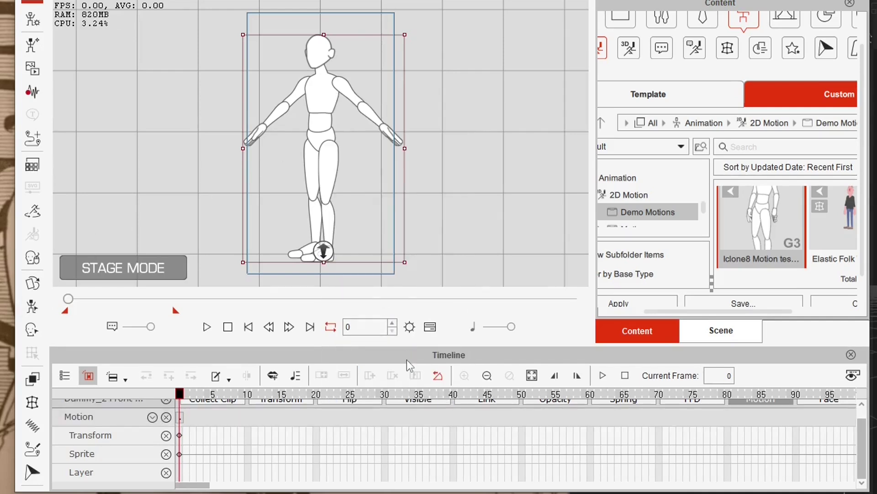
{"action": "left_click", "coordinate": [207, 327]}
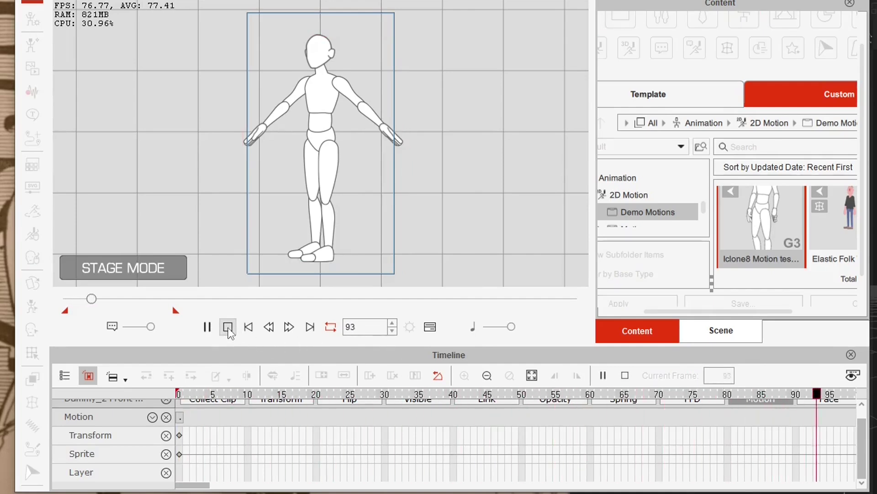
{"action": "left_click", "coordinate": [228, 326]}
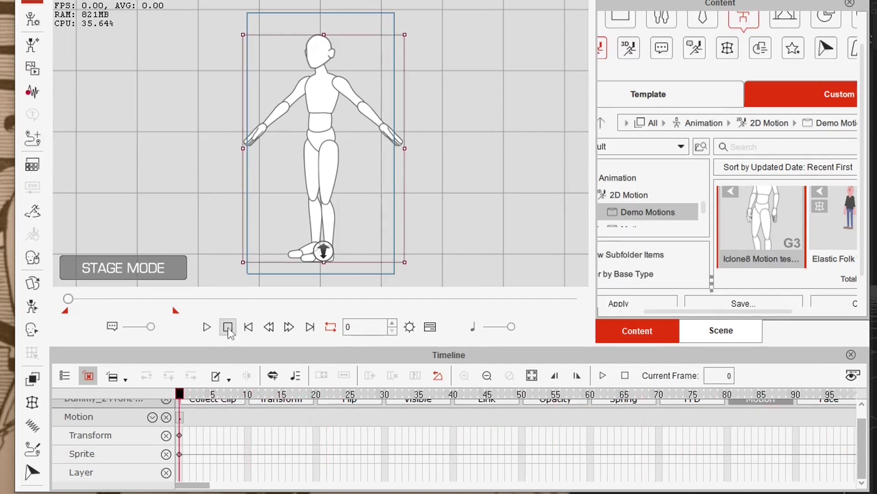
{"action": "double_click", "coordinate": [767, 224]}
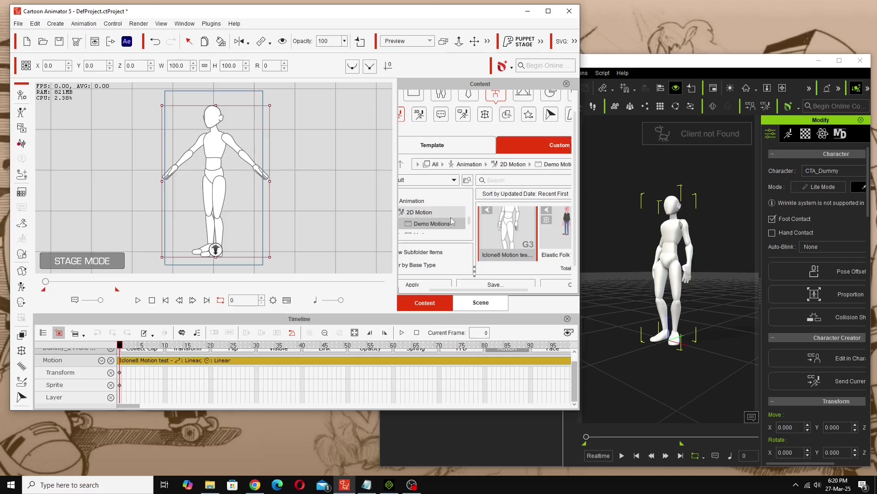
Switch to iClone 8 and deactivate the Motion Link to the CTA_Dummy.
{"action": "left_click", "coordinate": [684, 65]}
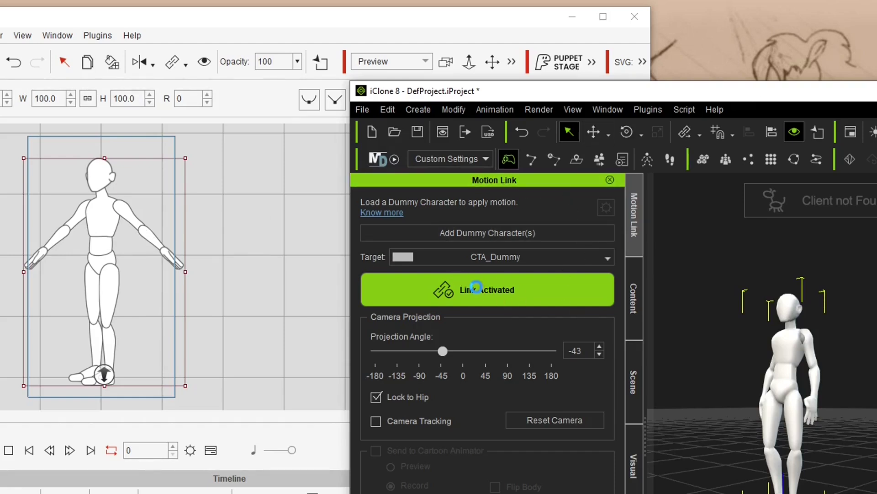
{"action": "left_click", "coordinate": [505, 291]}
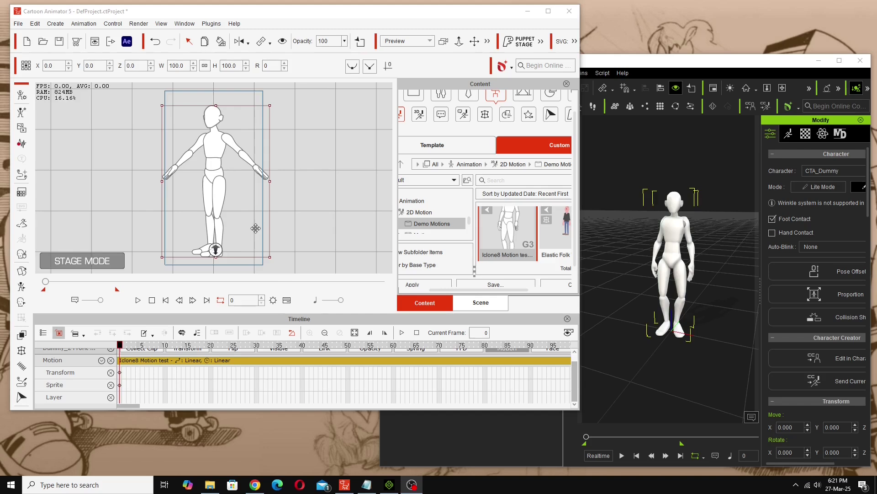